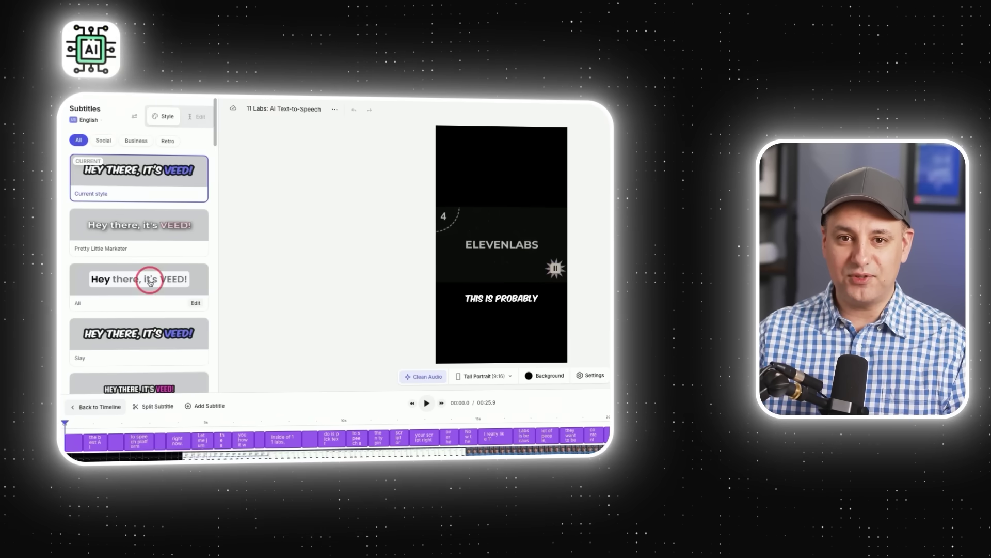
Restyle the subtitles with Ali and switch them to Slay, and scrub through the first seconds of the timeline.
click(149, 282)
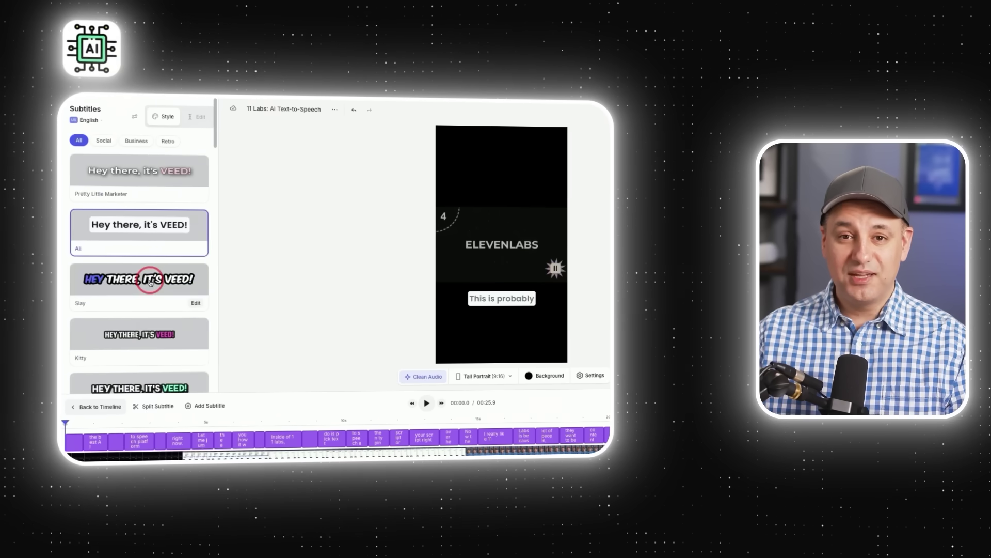
click(152, 290)
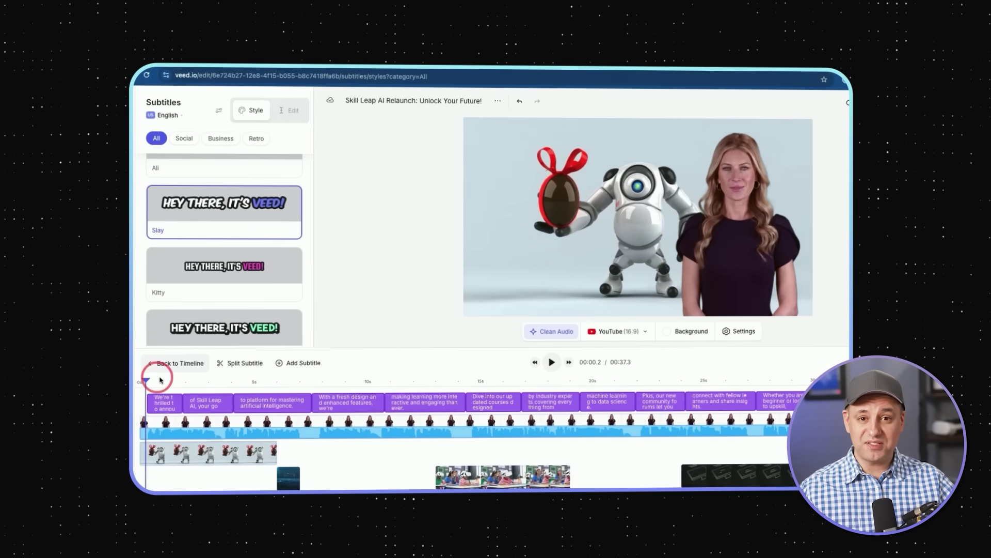
drag(145, 381, 275, 385)
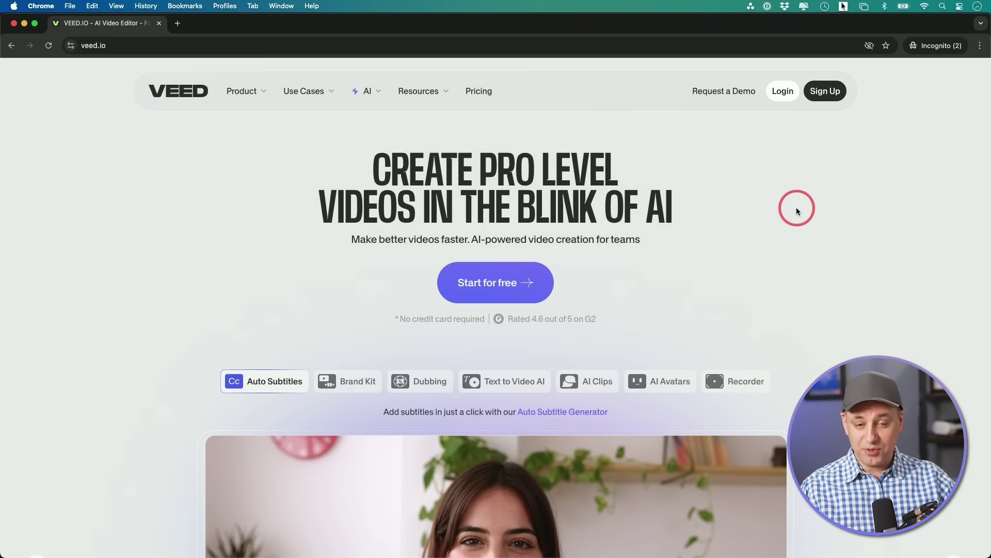
Look through the VEED website's feature overview and the AI Edits and Create tools on the workspace home page.
scroll(790, 239, down, 2)
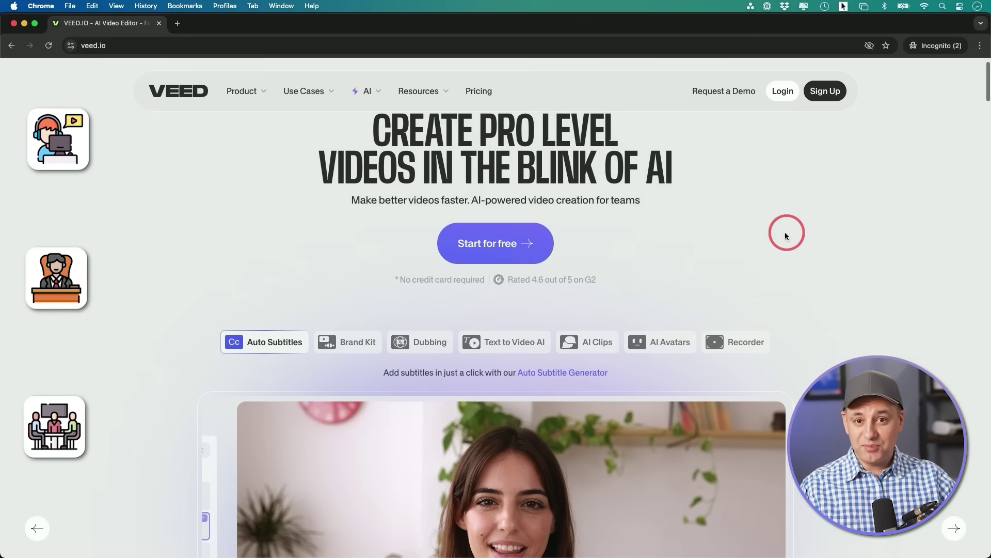
scroll(786, 231, down, 2)
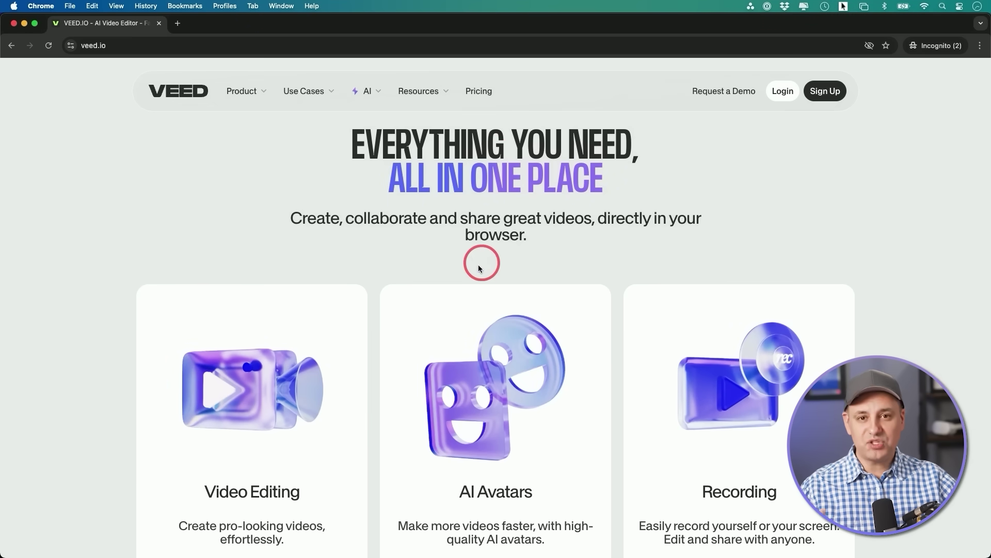
scroll(413, 274, down, 1)
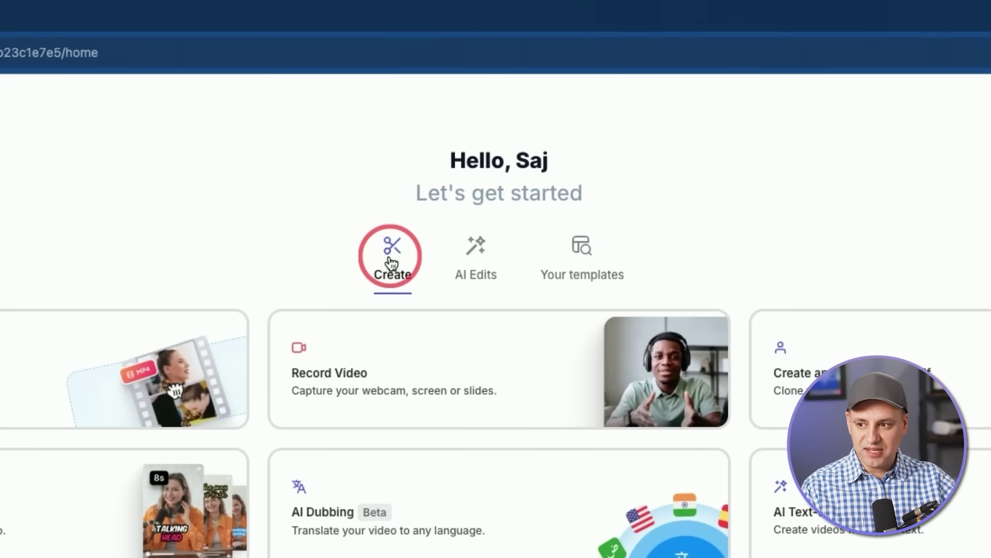
click(475, 264)
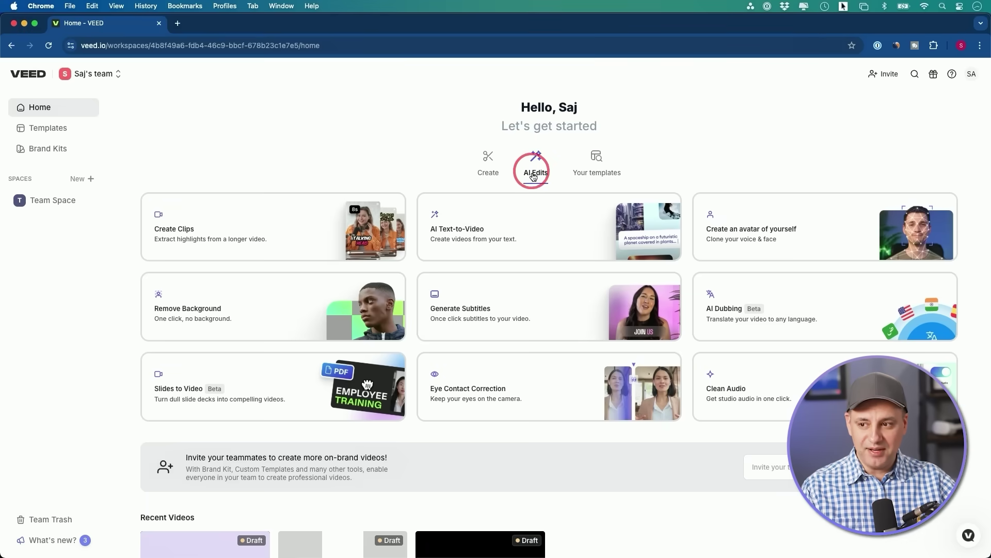
click(492, 170)
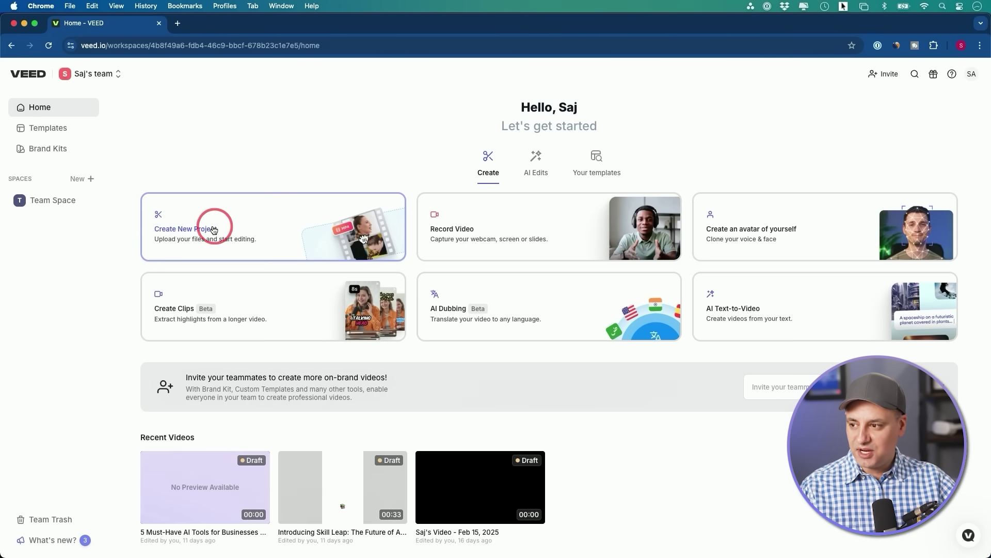
Create a new project and generate an AI video from a prompt announcing the relaunch of our AI education platform, Skill Leap AI.
click(253, 221)
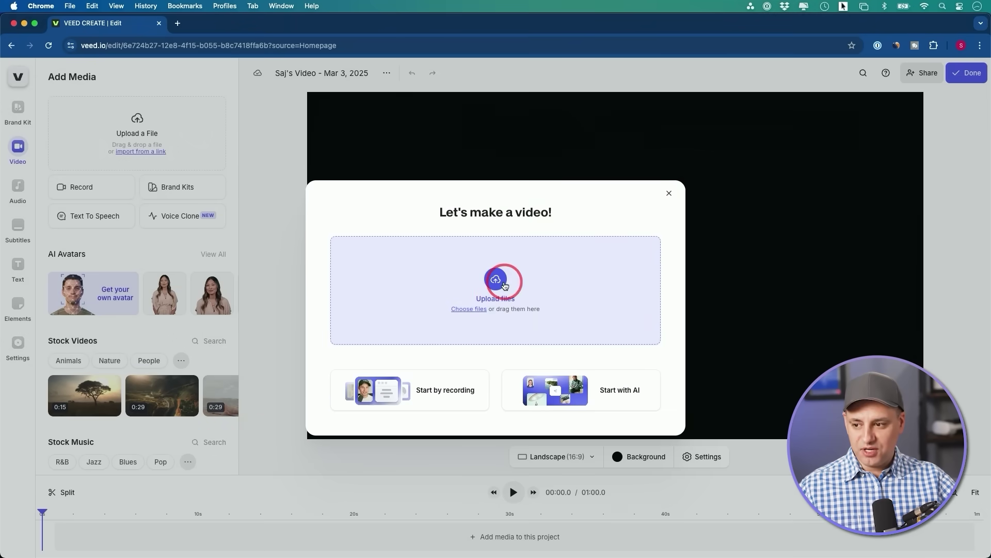
click(608, 398)
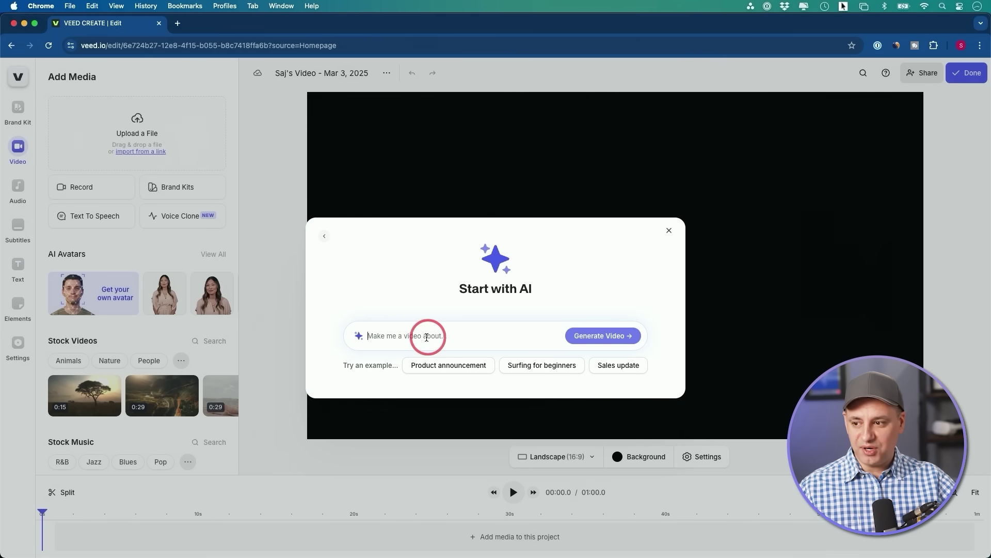
click(400, 337)
text(We are announcing the relaunch of our AI education platform)
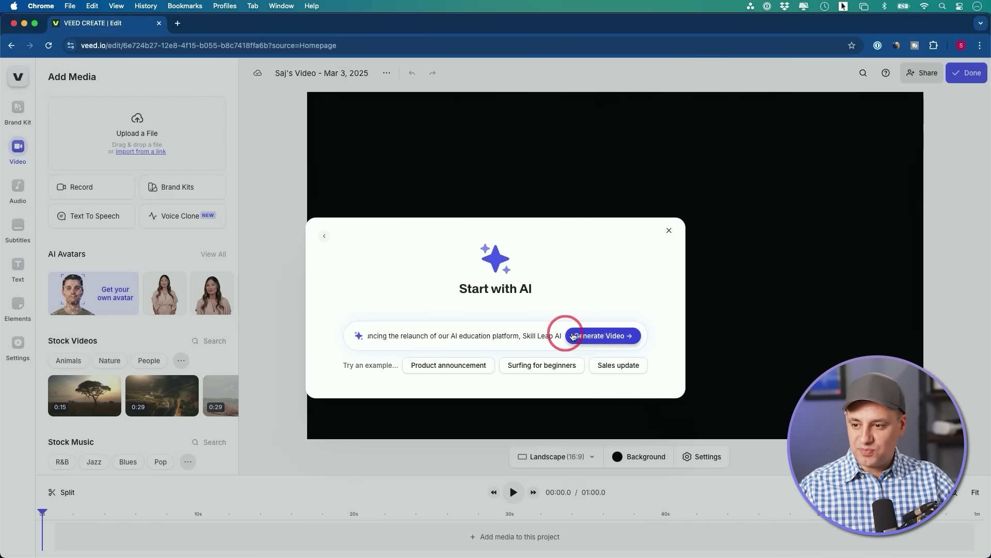
click(591, 336)
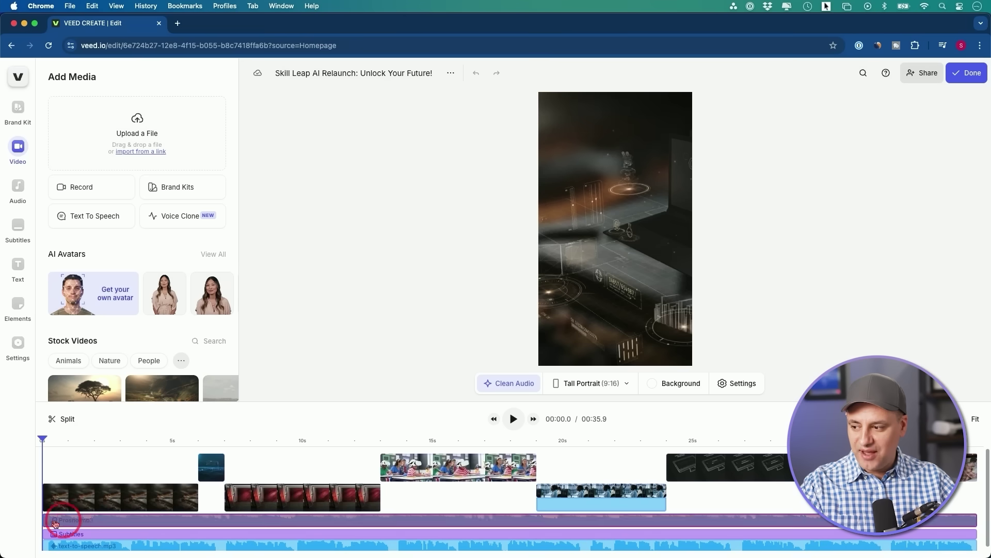
click(164, 537)
mouse_move(164, 537)
mouse_down()
mouse_move(88, 548)
mouse_move(113, 549)
mouse_up()
click(476, 424)
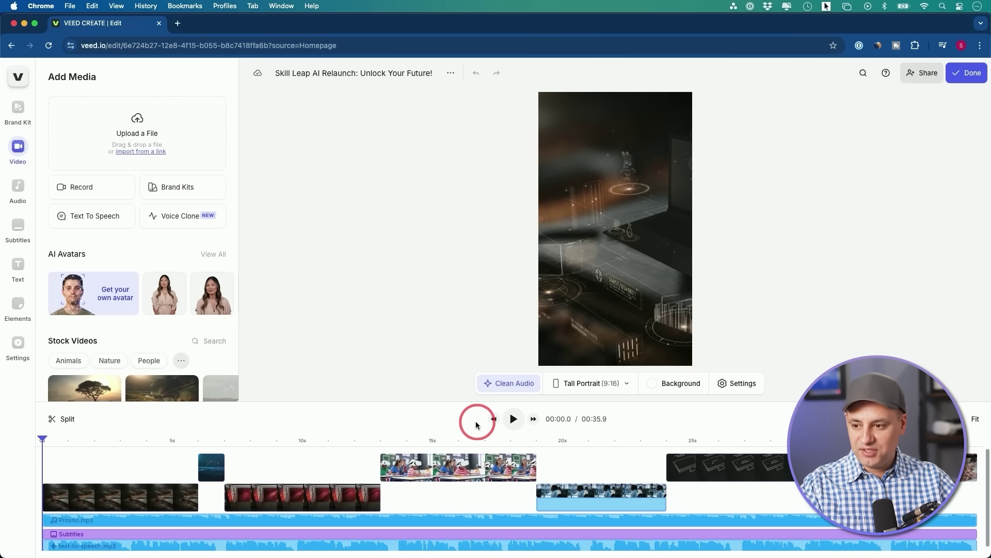
Set the project's canvas size to YouTube (16:9).
click(616, 387)
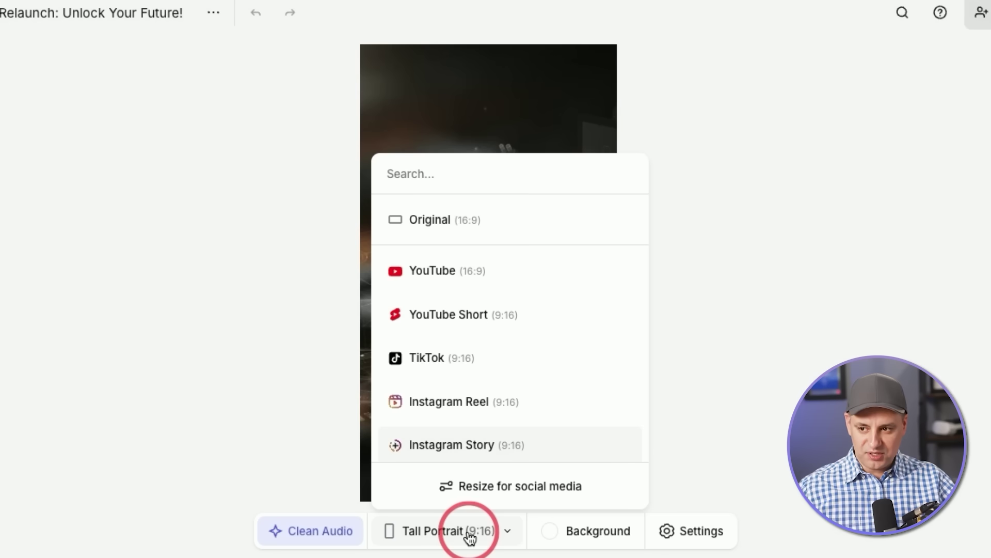
click(472, 281)
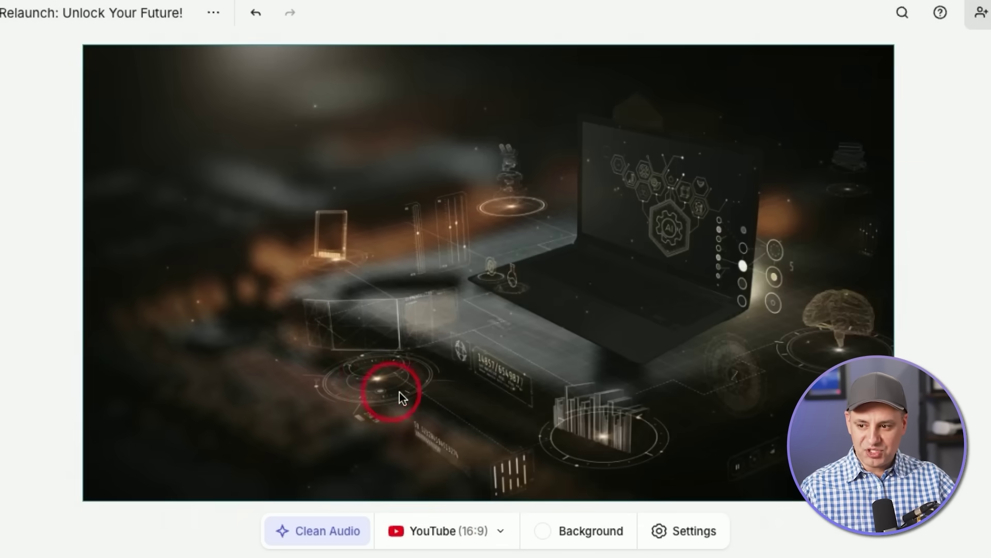
click(463, 531)
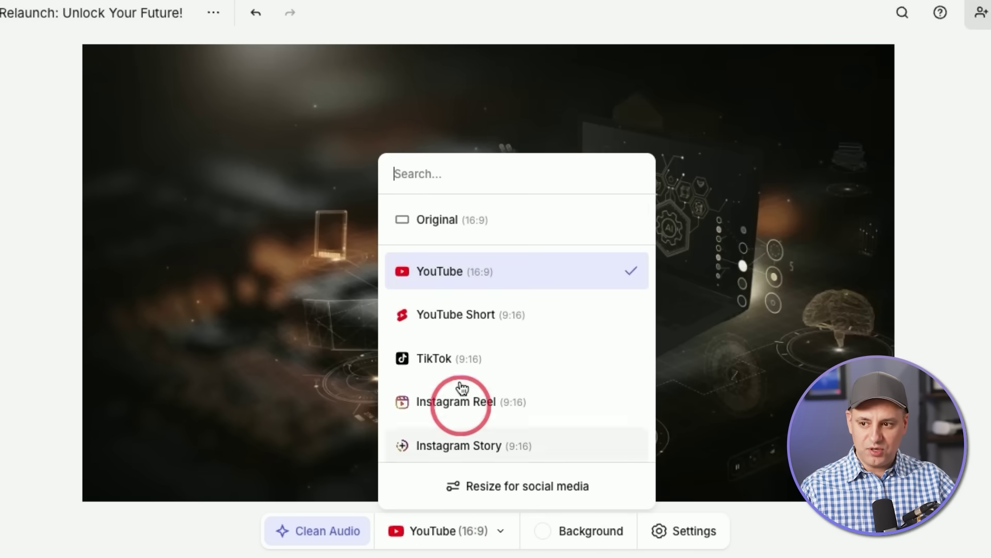
click(459, 280)
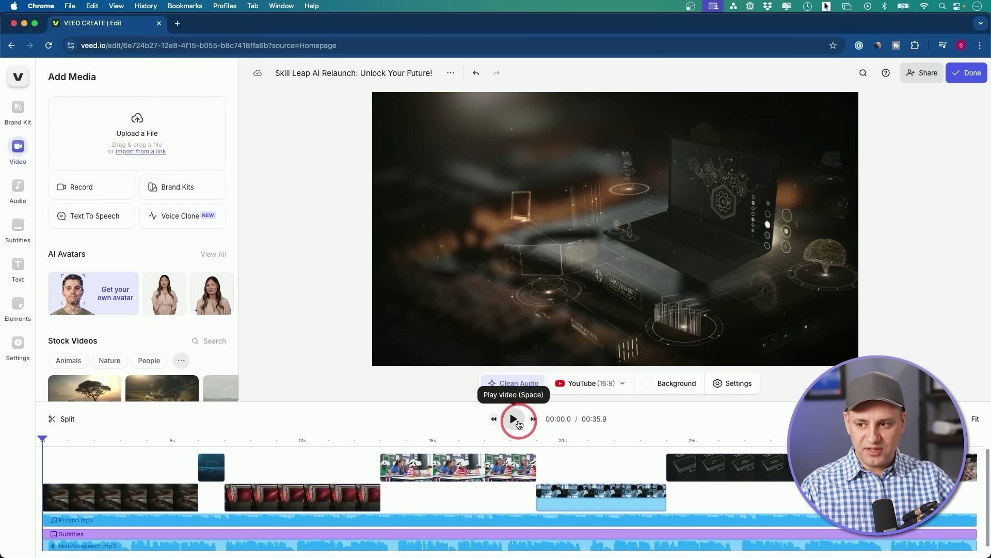
click(458, 211)
Play the generated video from the start, pause it, and move the playhead back to about 6.5 seconds.
click(515, 422)
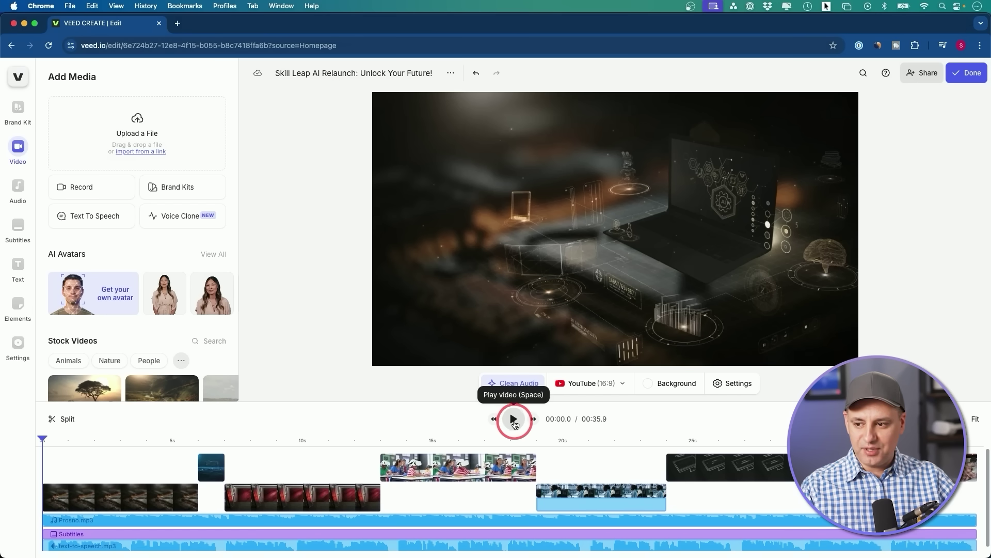
click(514, 422)
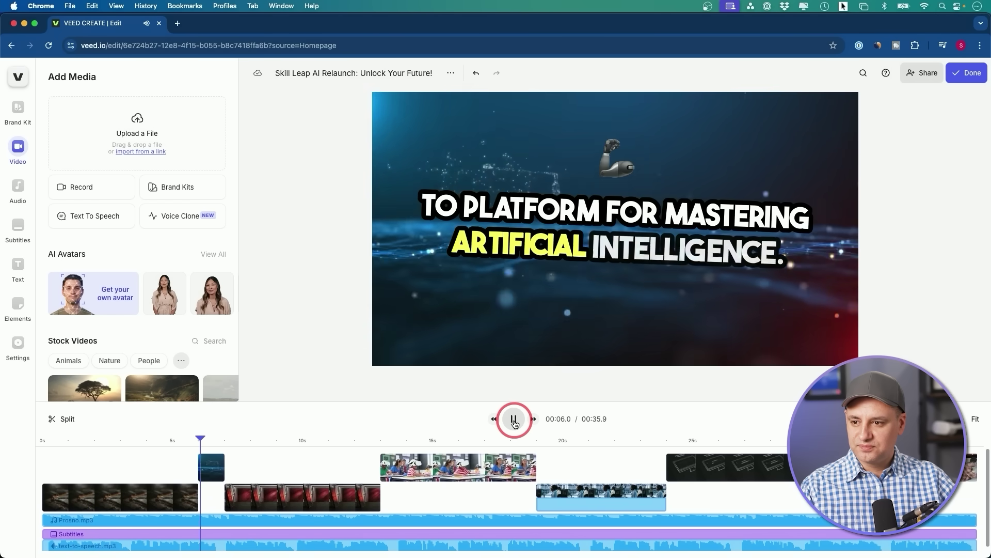
click(514, 419)
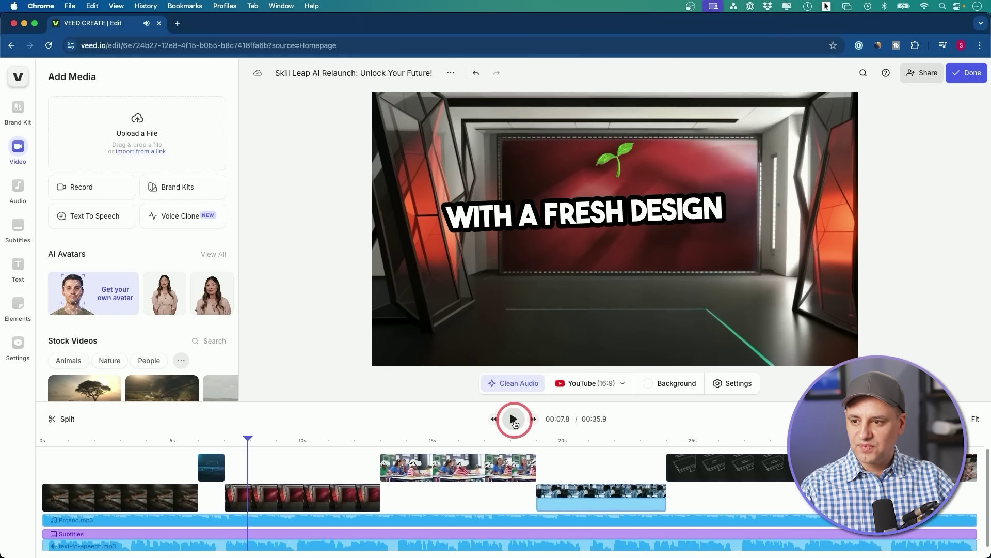
click(454, 155)
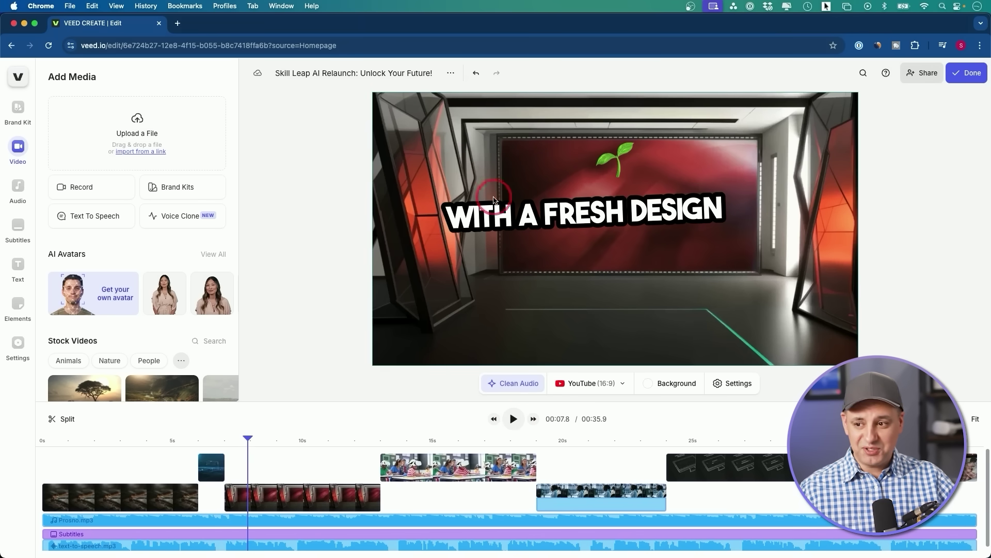
drag(240, 438, 213, 440)
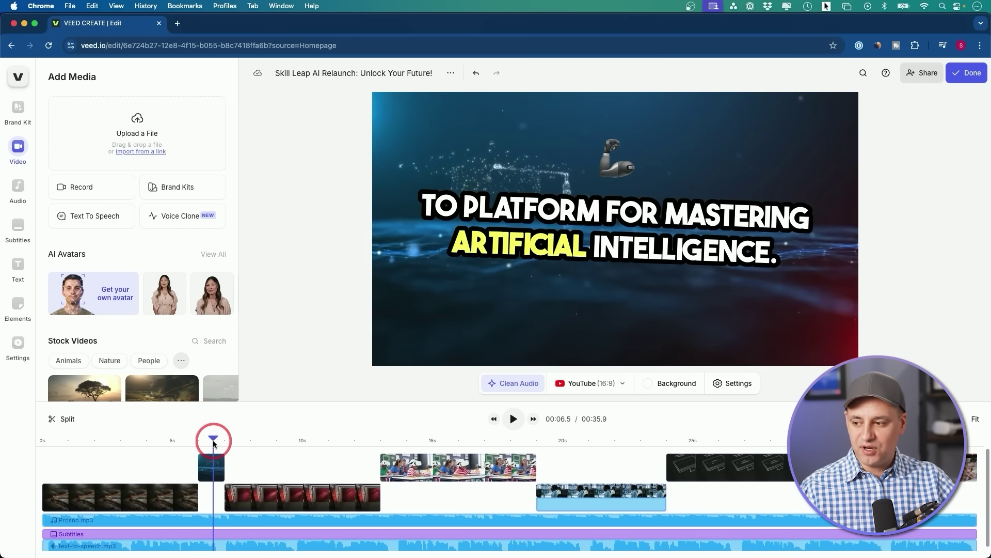
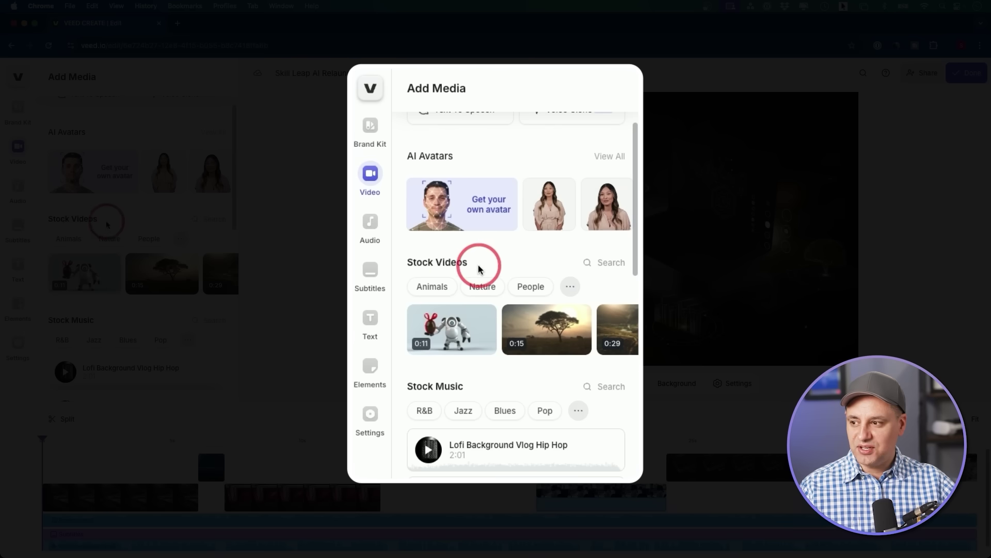
Search the stock videos for "ai", add the robot holding a red-ribboned egg at the start, and trim it to 6 seconds.
click(603, 264)
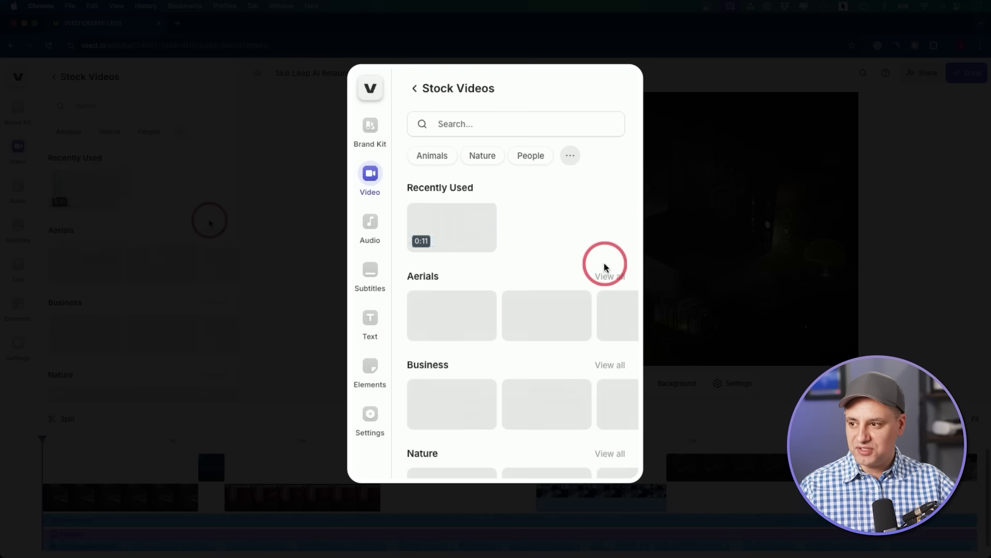
click(455, 117)
text(ai)
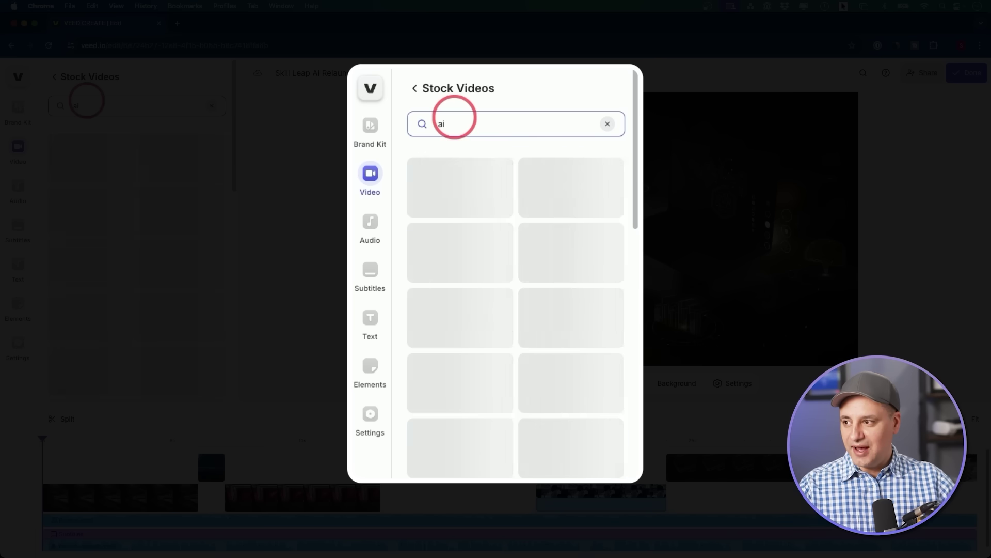
mouse_move(457, 188)
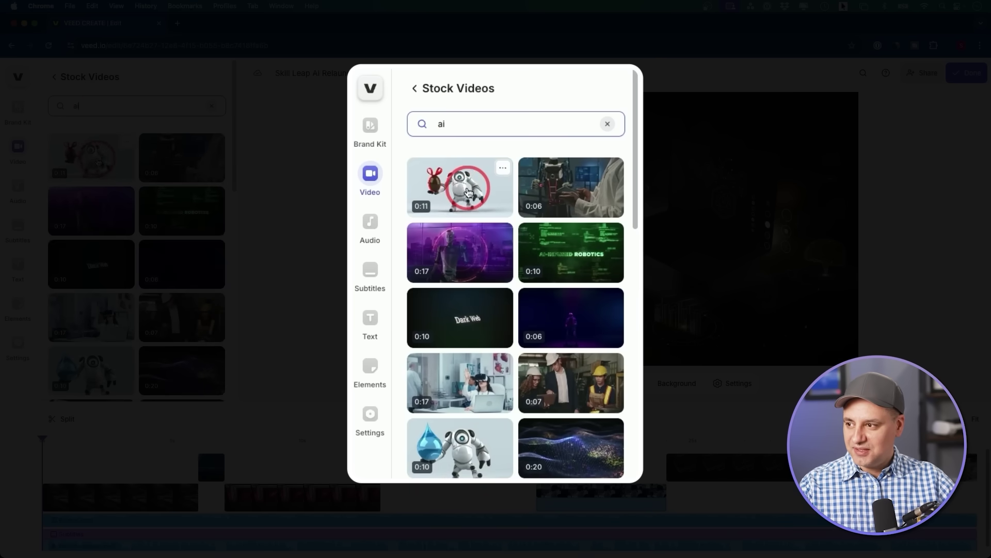
click(89, 160)
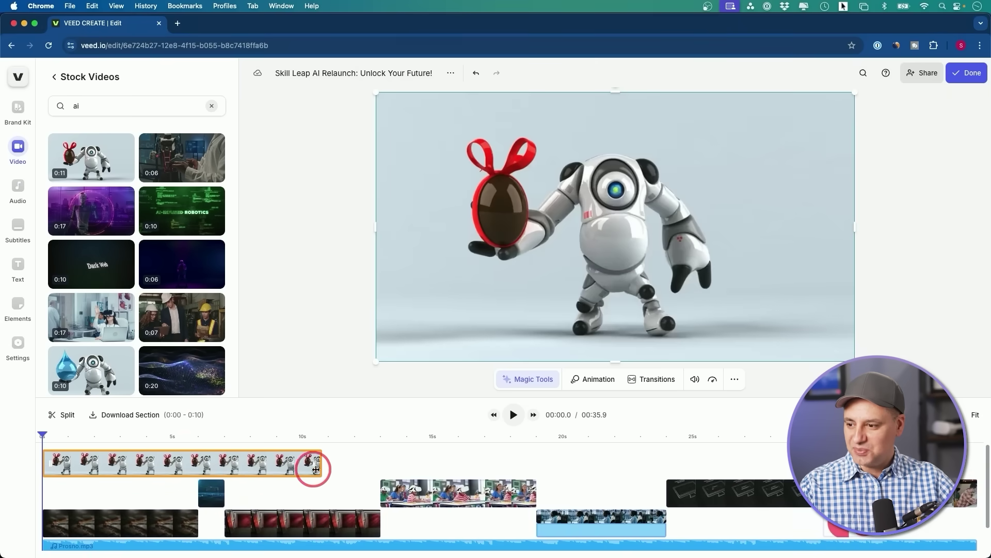
drag(320, 463, 199, 464)
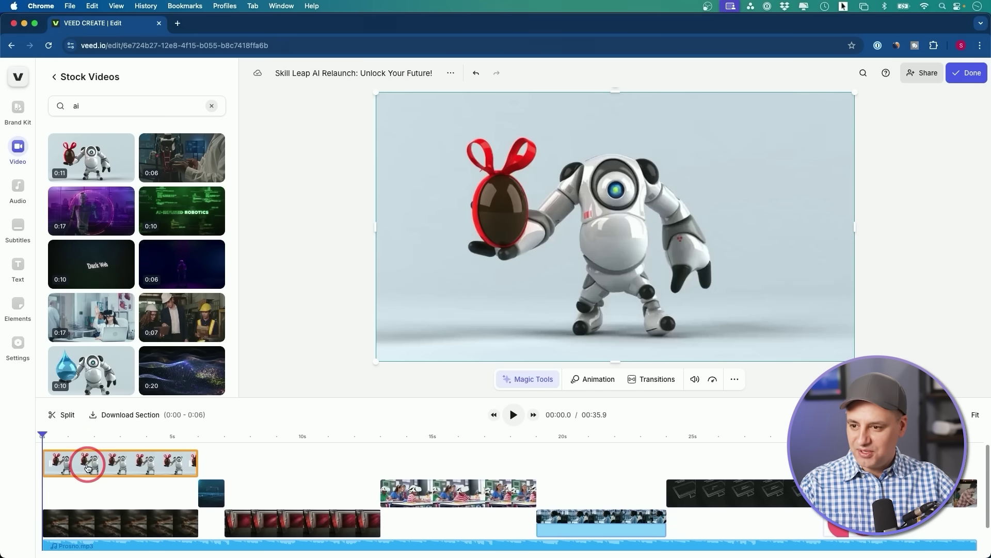
Play and scrub through the opening with the robot clip, and return the playhead to the start.
key(space)
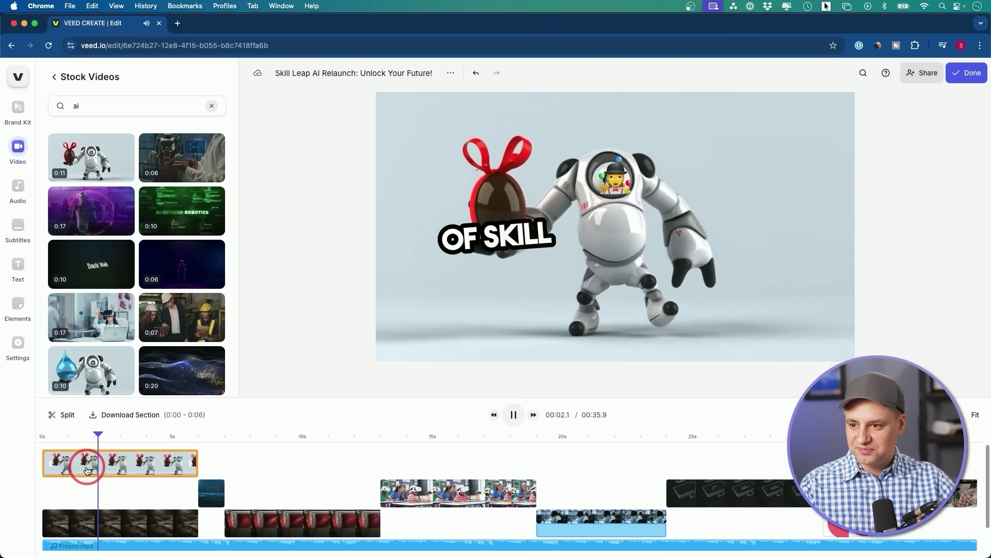
click(540, 361)
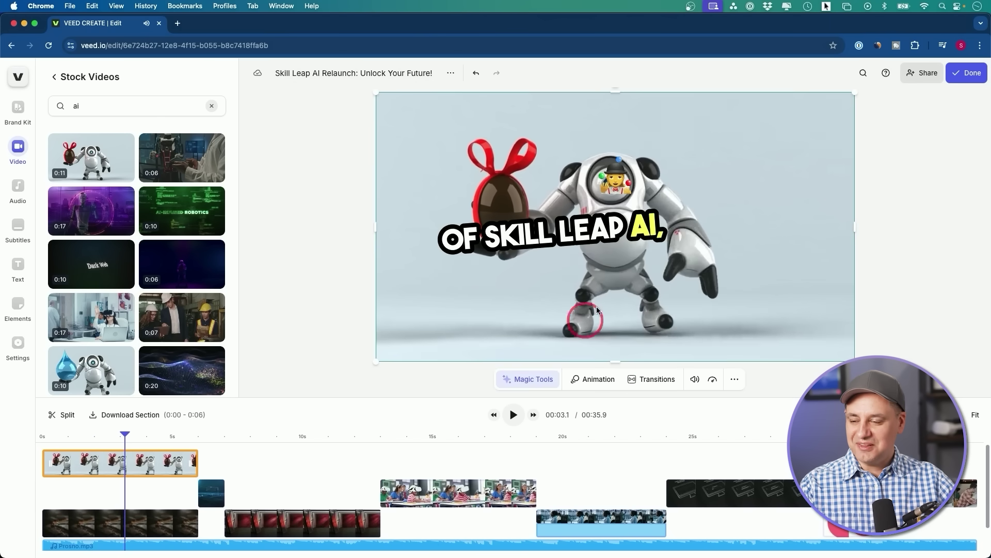
click(42, 448)
click(111, 451)
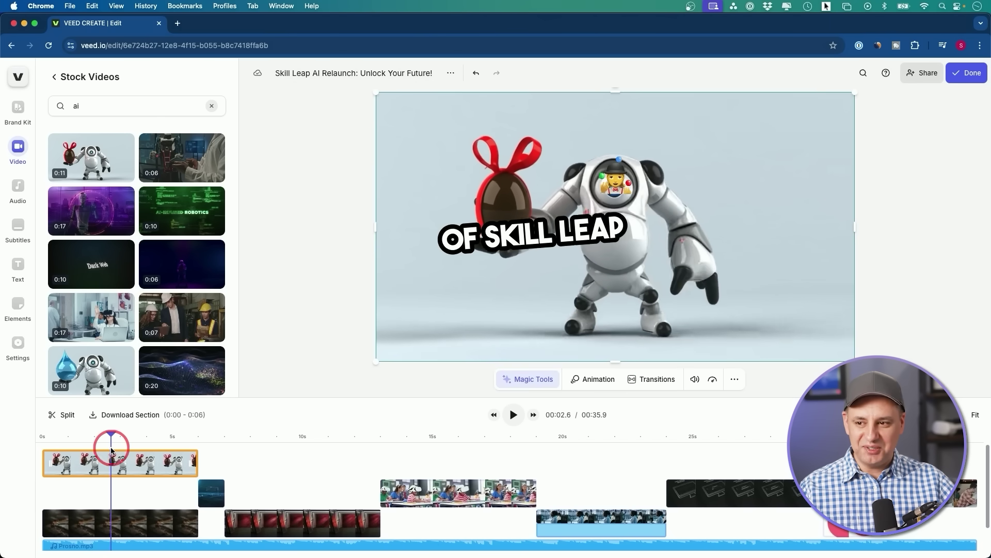
drag(112, 451, 124, 450)
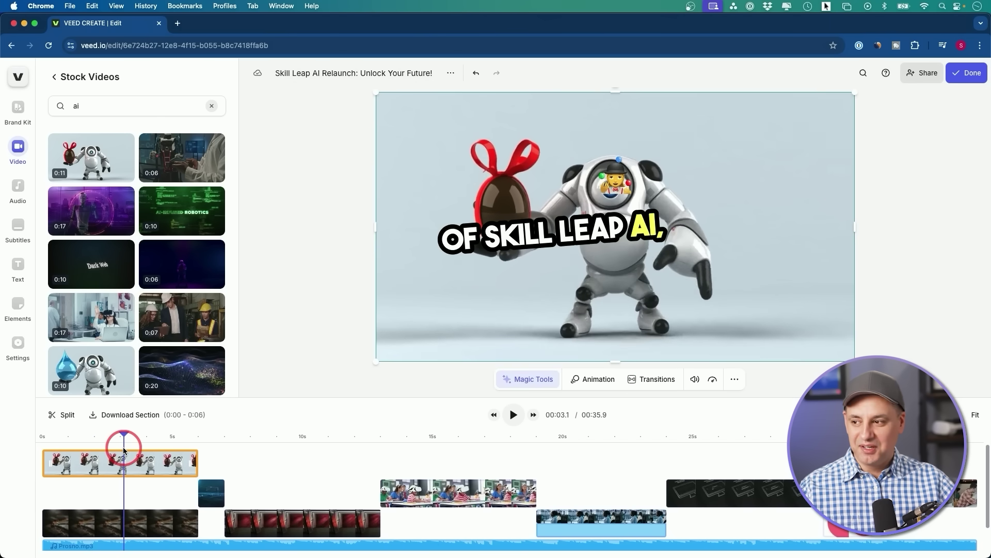
drag(124, 450, 11, 454)
Return from the stock video results to Add Media and move the playhead to about 6.4 seconds to check the next clip.
click(77, 124)
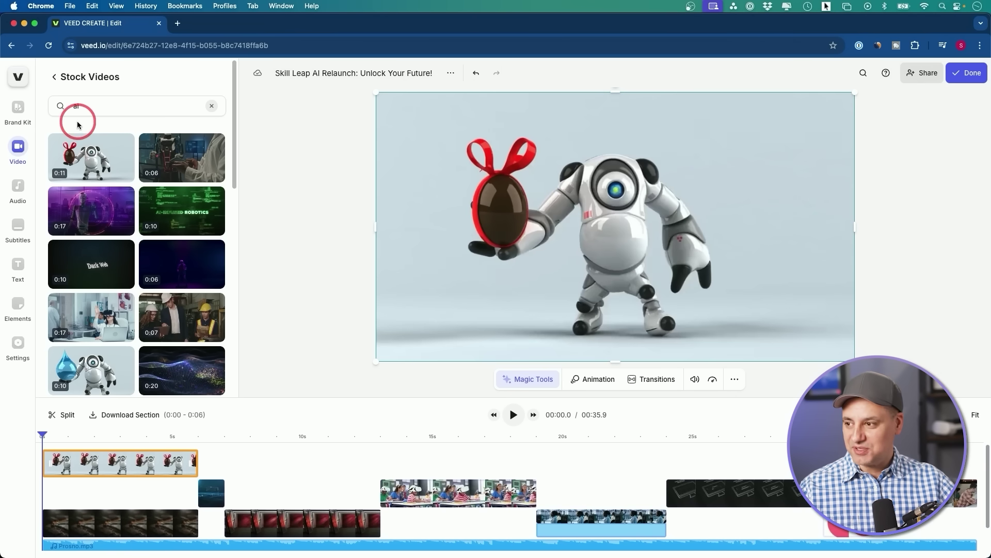
click(58, 82)
click(142, 460)
click(115, 522)
click(263, 522)
click(211, 437)
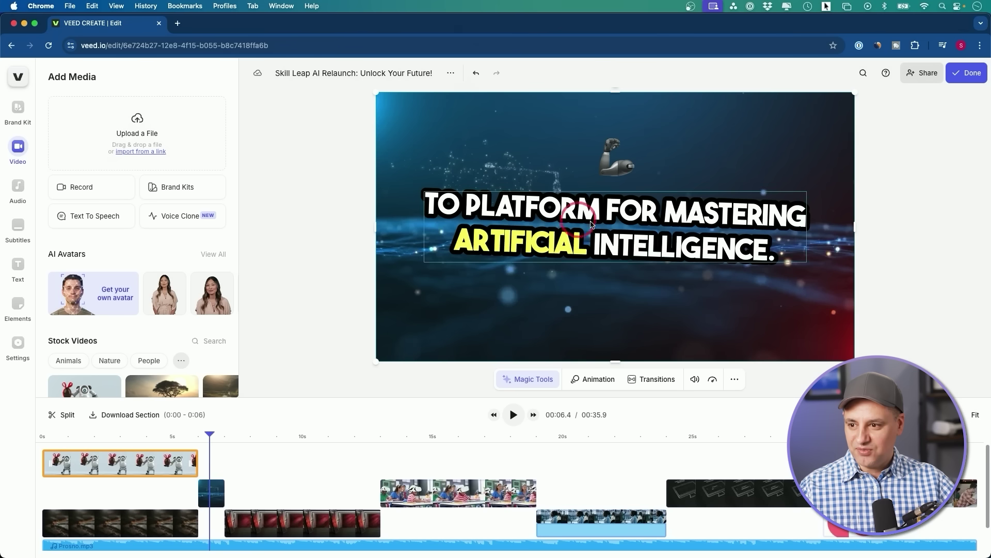
click(535, 281)
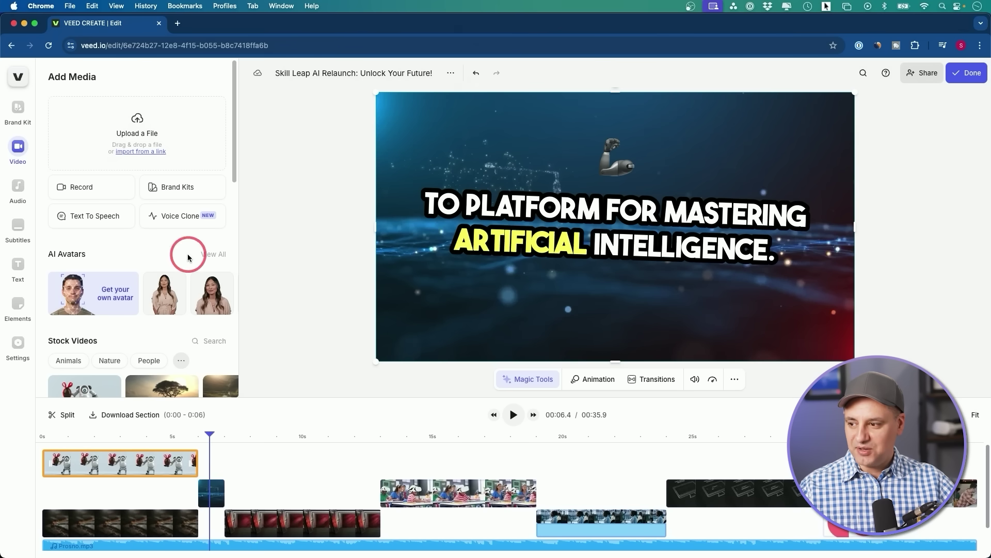
Remove the original dark clip underneath the robot clip and scrub the playhead to about 5.9 seconds to check the opening.
click(192, 522)
click(264, 438)
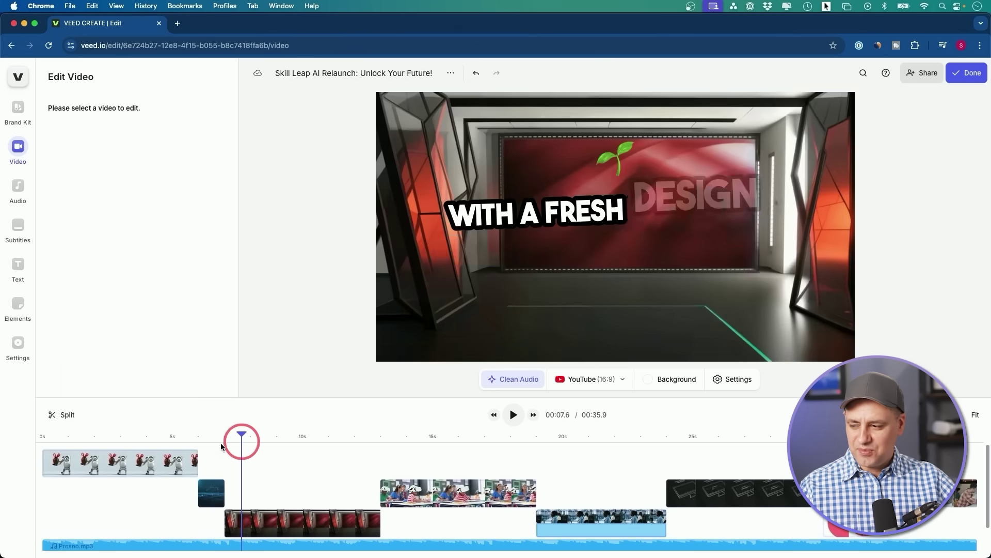
click(89, 440)
click(198, 445)
Look at the replacement options for the Prosno.mp3 background music, including the stock music, and leave without replacing the track.
scroll(217, 472, down, 1)
click(148, 451)
scroll(156, 461, down, 1)
click(144, 518)
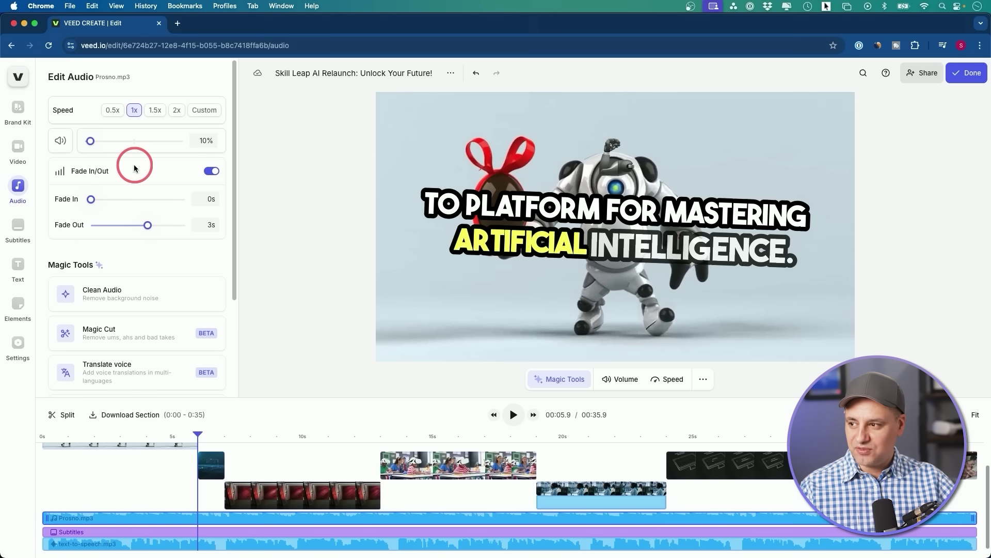
scroll(150, 191, down, 5)
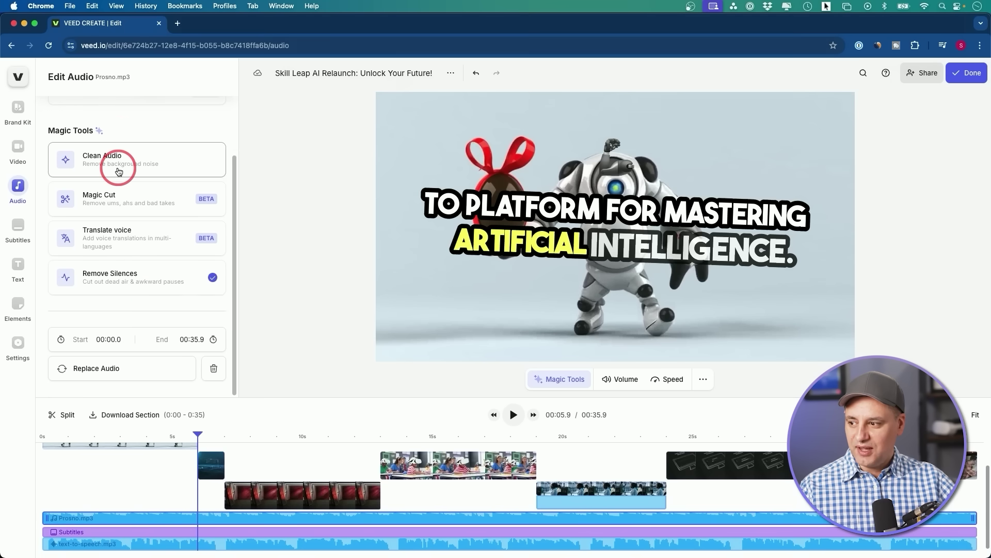
click(97, 371)
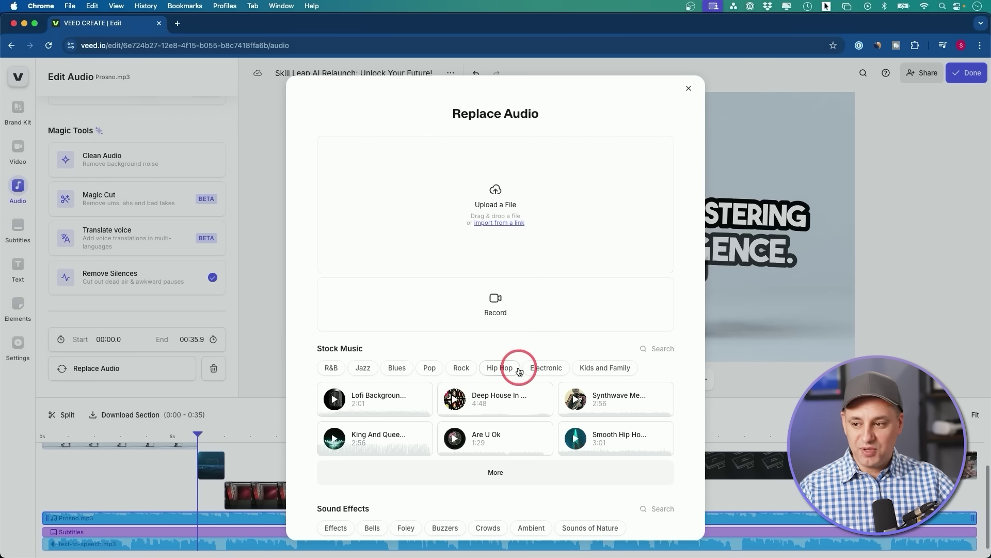
mouse_move(538, 403)
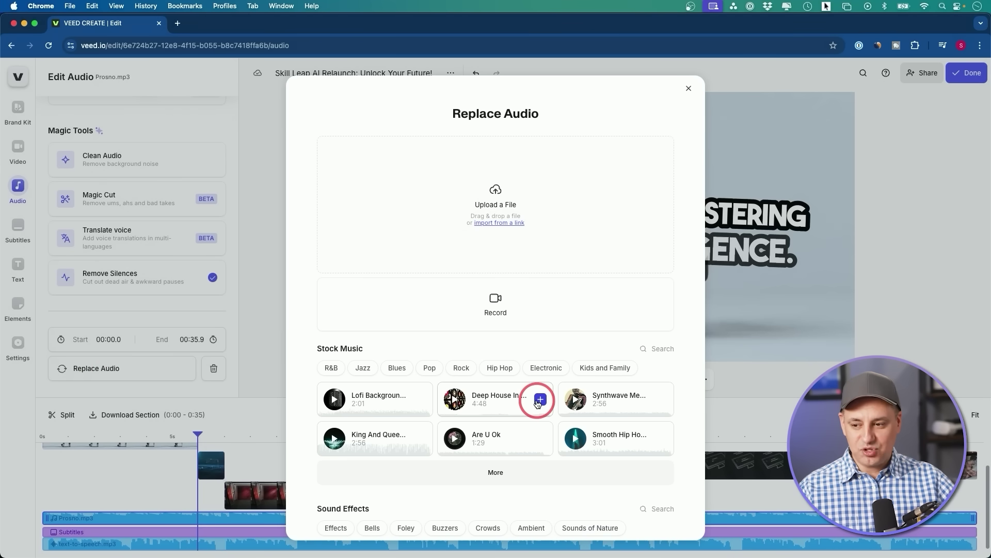
click(540, 400)
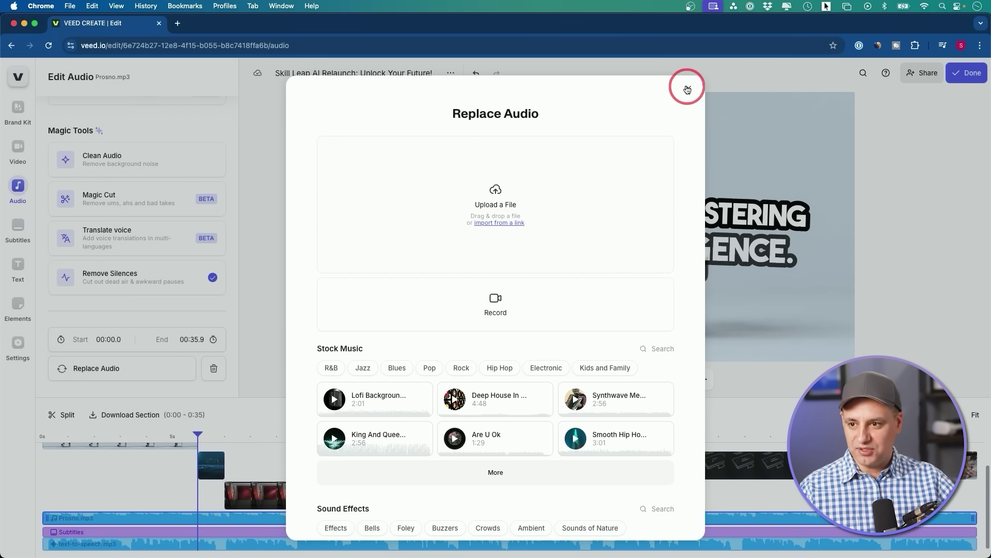
click(687, 89)
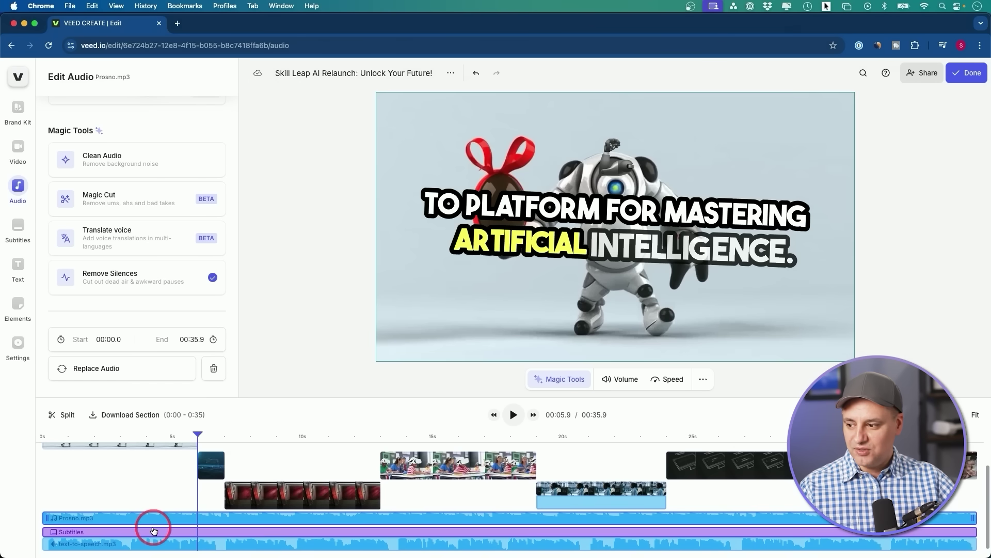
Show the subtitle over the robot clip and move the subtitle block down to the lower part of the frame.
click(154, 531)
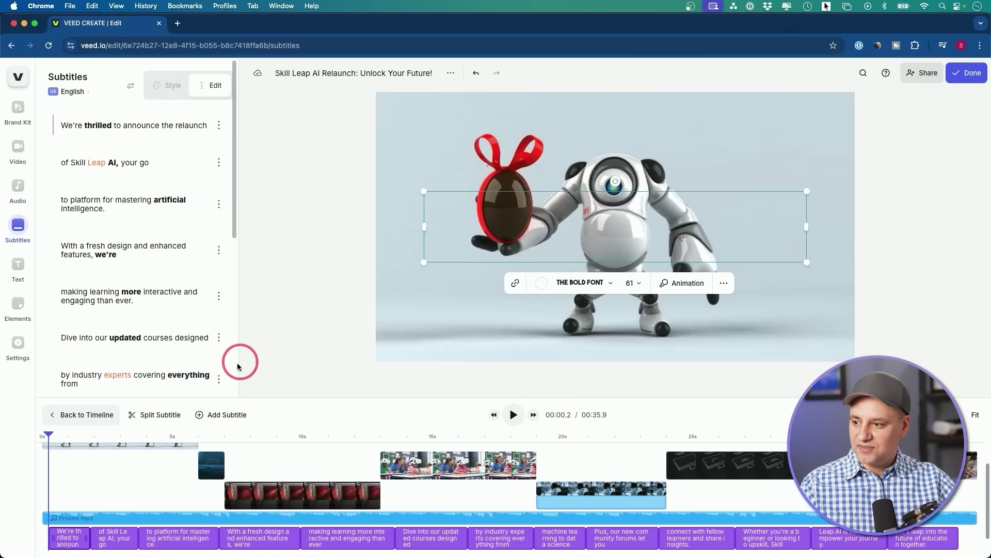
click(50, 435)
drag(50, 434, 63, 434)
click(663, 233)
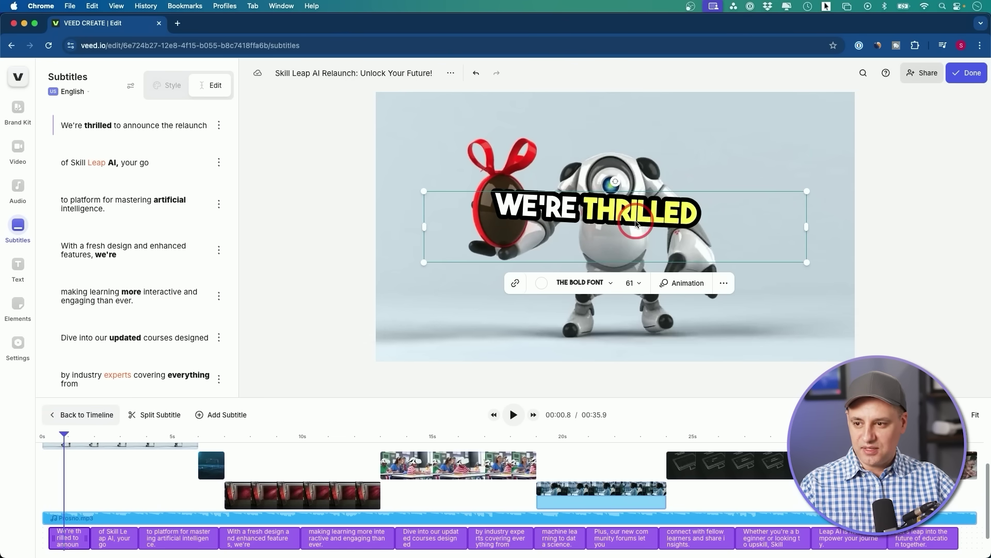
drag(612, 212, 633, 314)
mouse_move(66, 435)
mouse_down()
mouse_move(35, 435)
mouse_move(66, 435)
mouse_up()
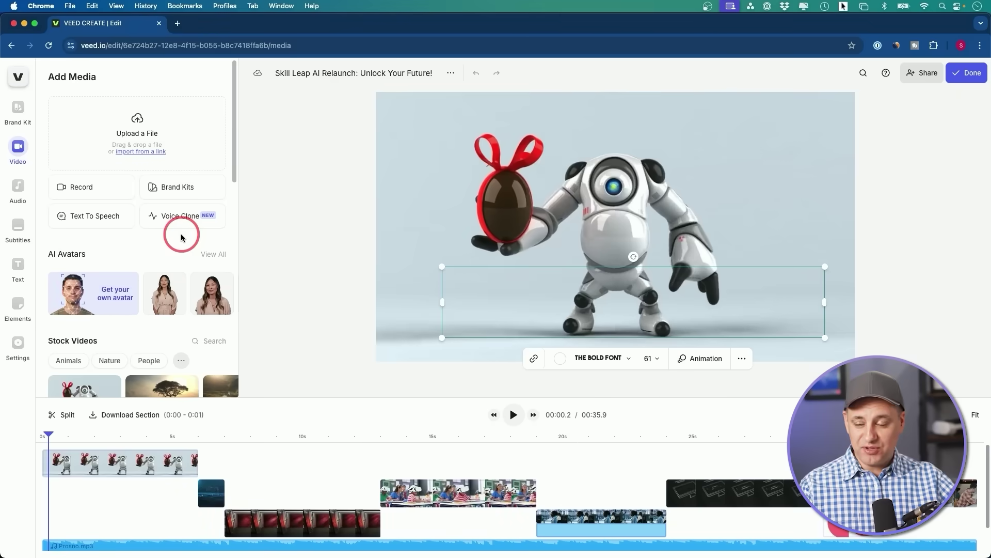
Choose the Anya (Formal 1) AI avatar with English (UK), paste the existing subtitle text as its script, and generate the avatar video.
click(207, 253)
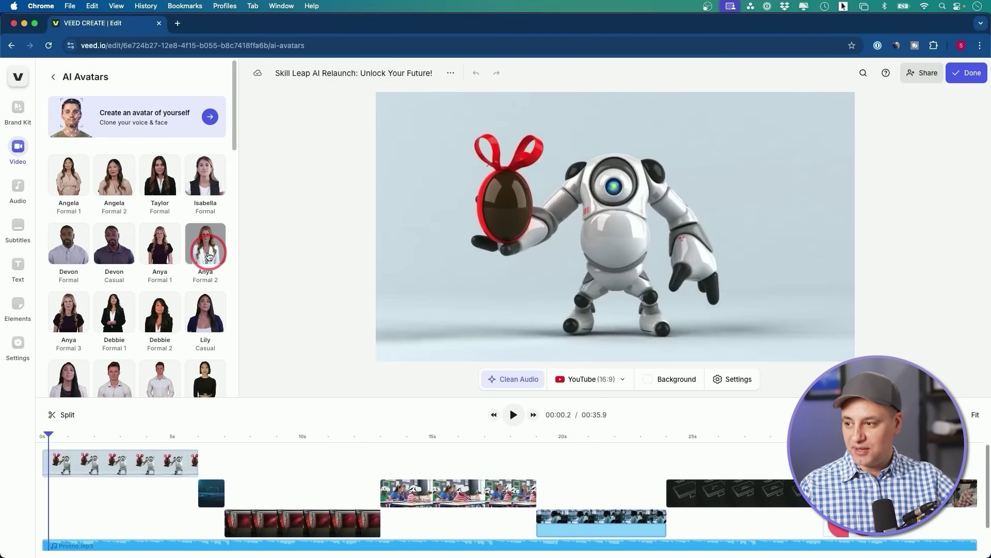
scroll(126, 196, down, 10)
scroll(128, 203, down, 3)
scroll(128, 203, up, 10)
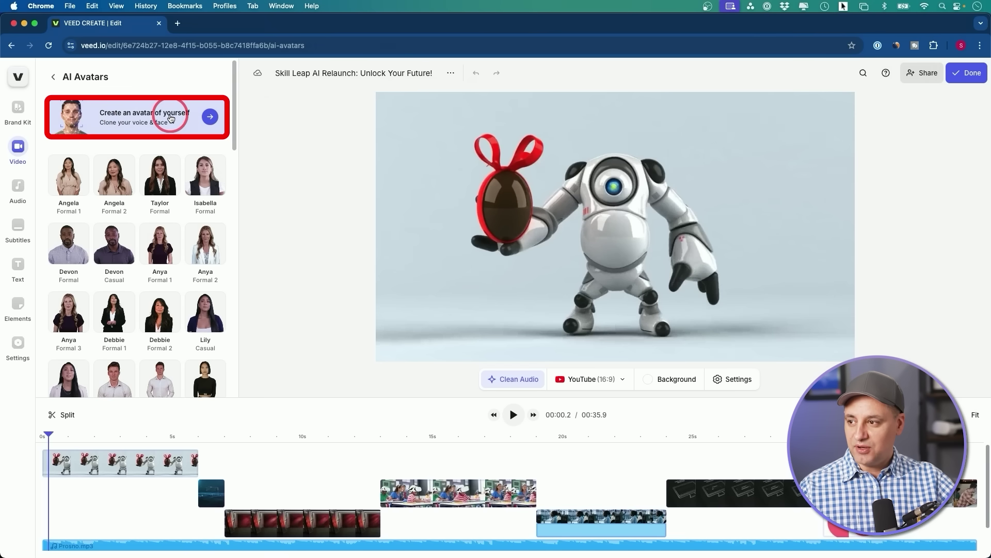
scroll(157, 171, down, 2)
click(157, 218)
click(104, 228)
key(super+v)
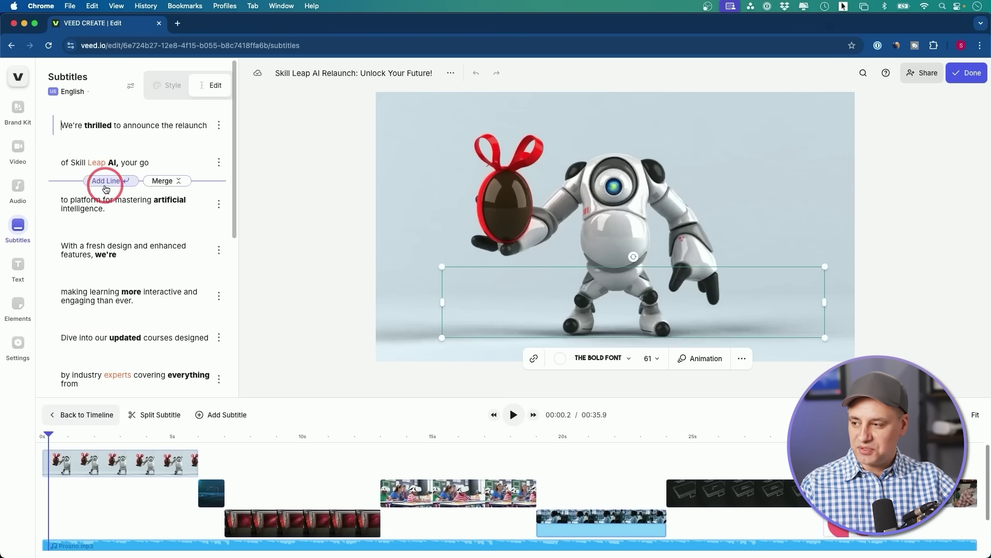
click(26, 230)
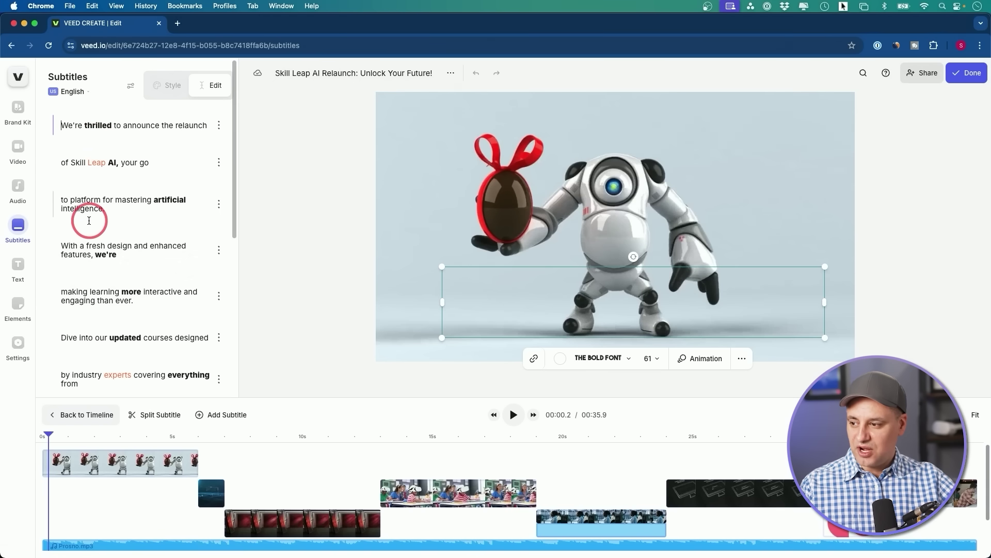
click(33, 166)
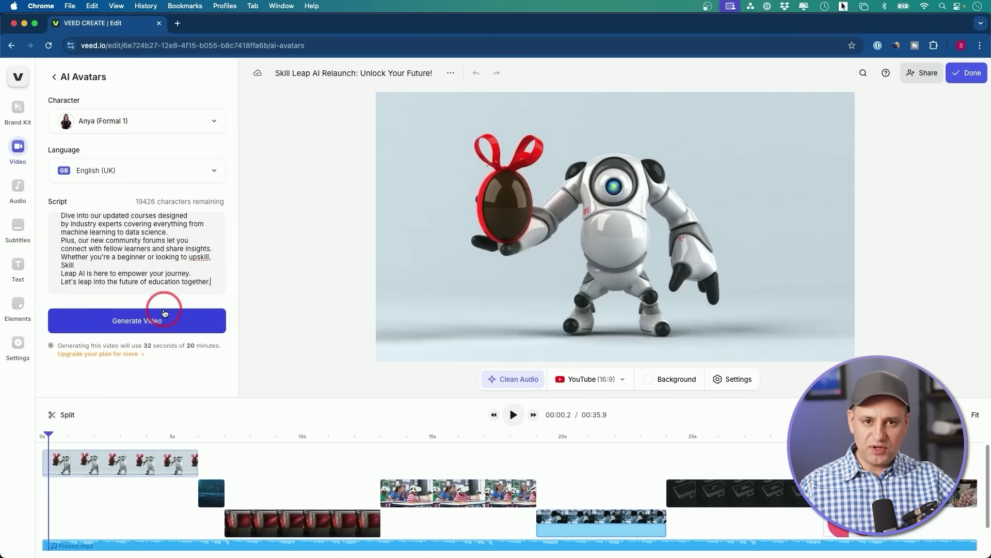
click(147, 324)
click(587, 282)
click(607, 190)
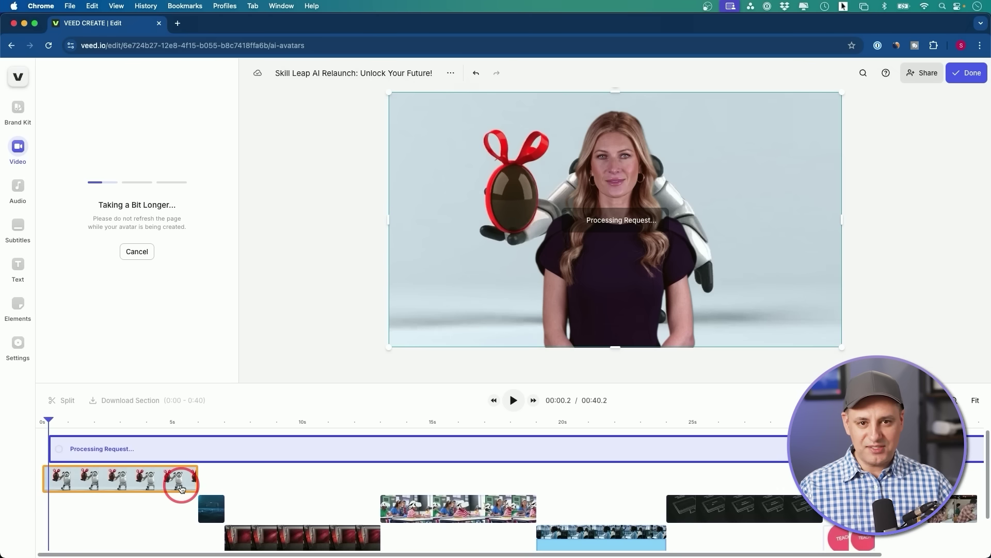
mouse_move(181, 488)
mouse_down()
mouse_move(195, 420)
mouse_move(172, 454)
mouse_move(171, 500)
mouse_up()
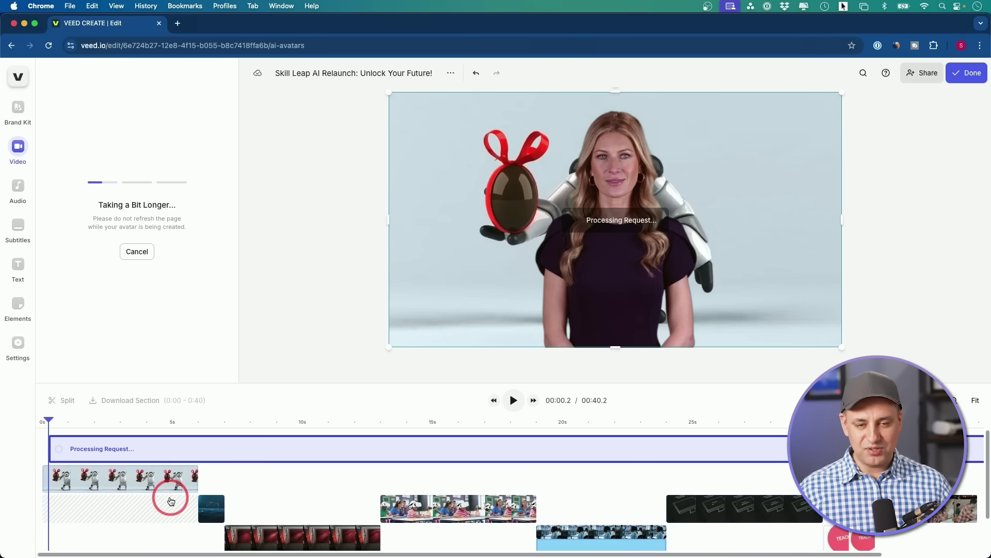
drag(171, 501, 203, 458)
click(619, 238)
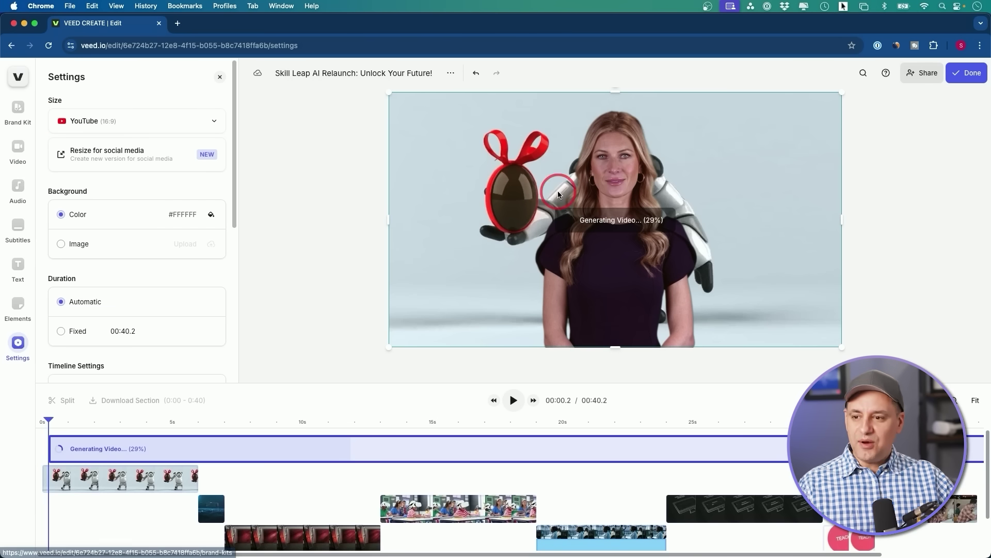
Review the Brand Kit's sections for saved items, subtitle styles, fonts, colors, images and audio.
click(17, 119)
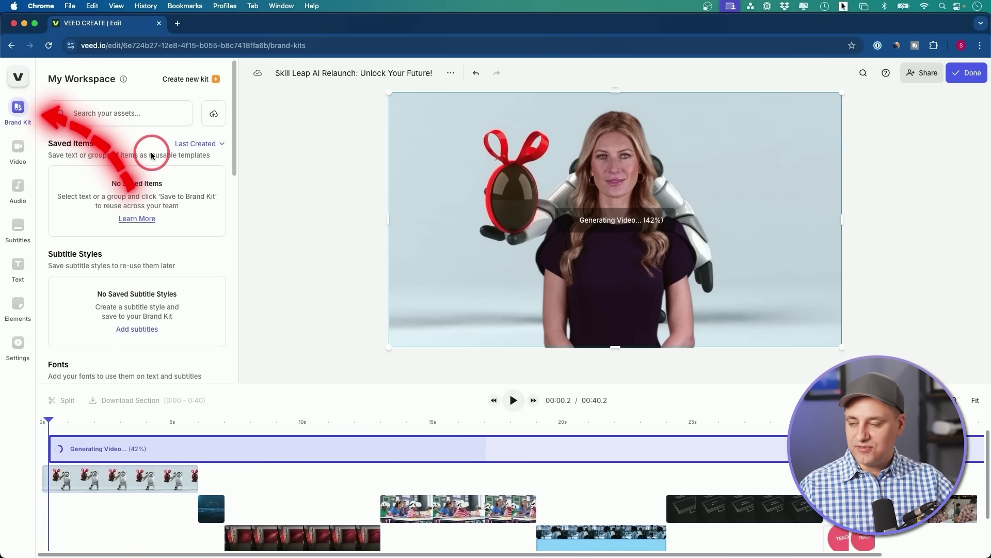
scroll(178, 190, down, 3)
scroll(179, 193, down, 2)
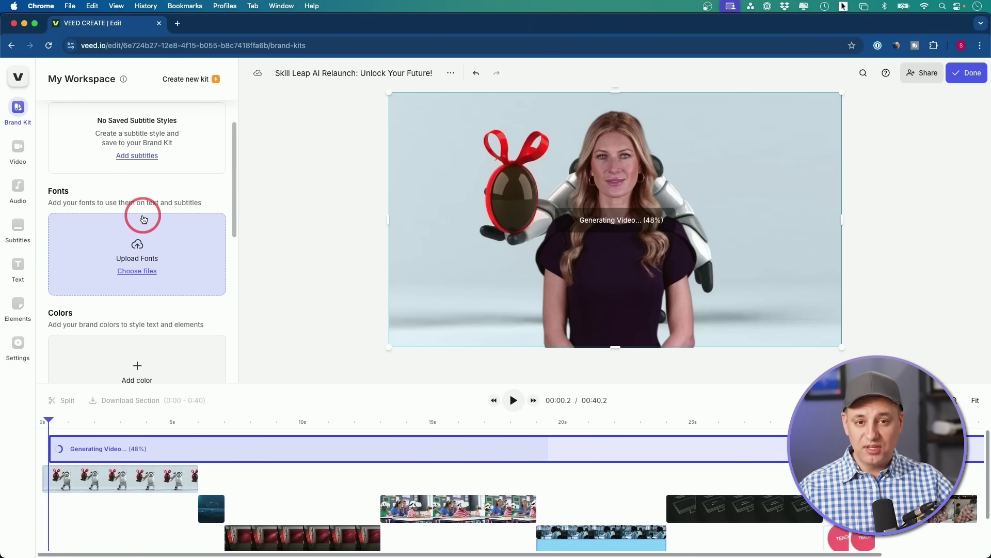
scroll(139, 212, down, 1)
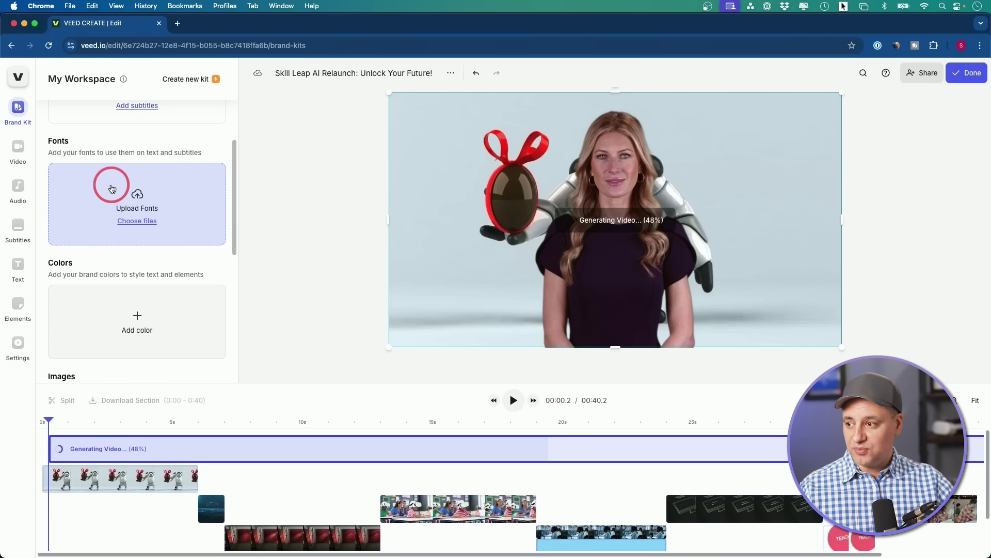
scroll(122, 191, down, 3)
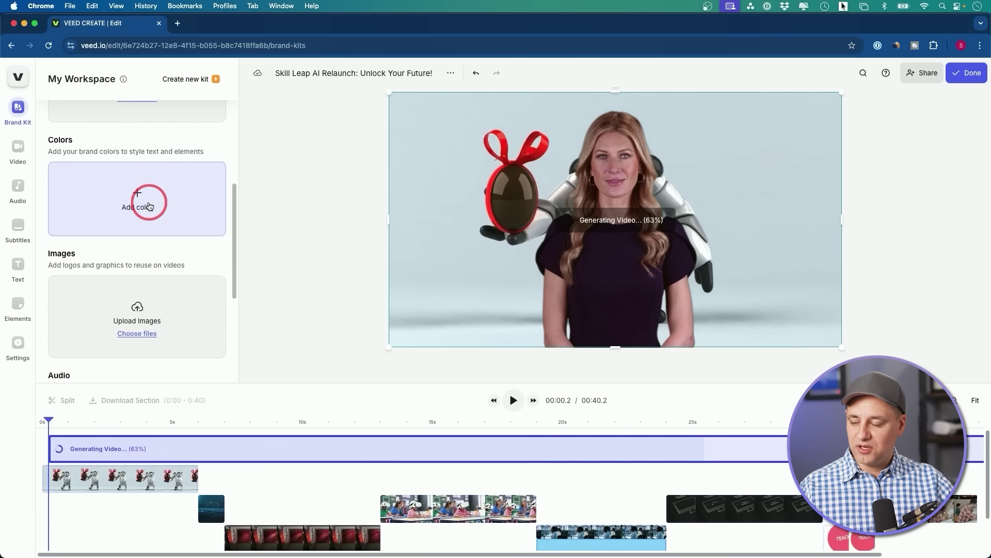
scroll(149, 204, down, 1)
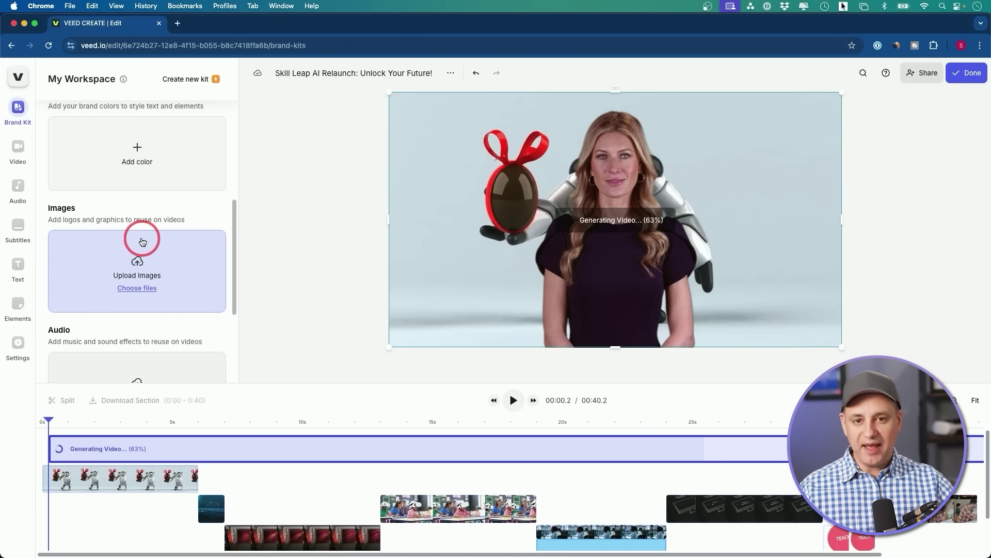
scroll(143, 242, down, 4)
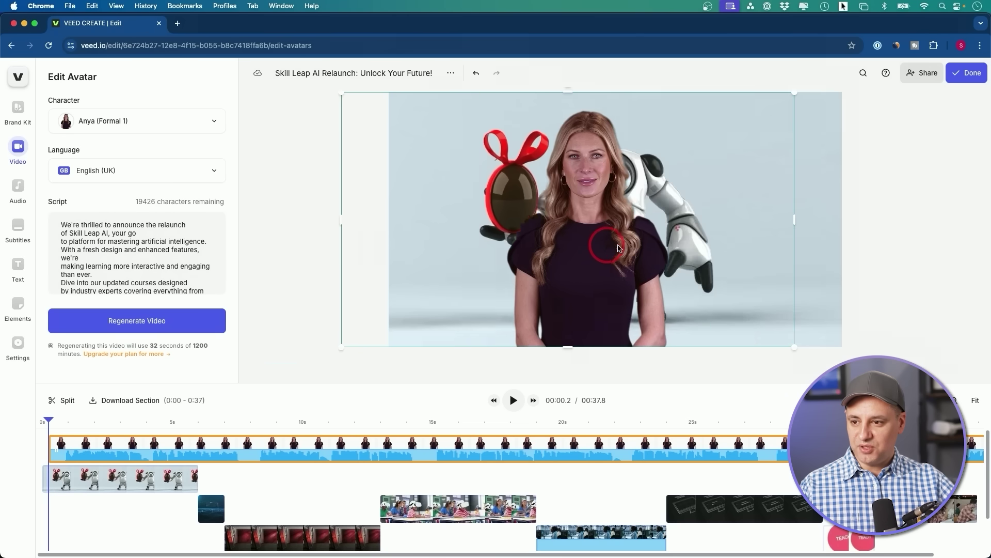
Move the avatar to the right side of the frame beside the robot and align its clip with the timeline start.
drag(633, 243, 762, 253)
click(47, 404)
click(155, 493)
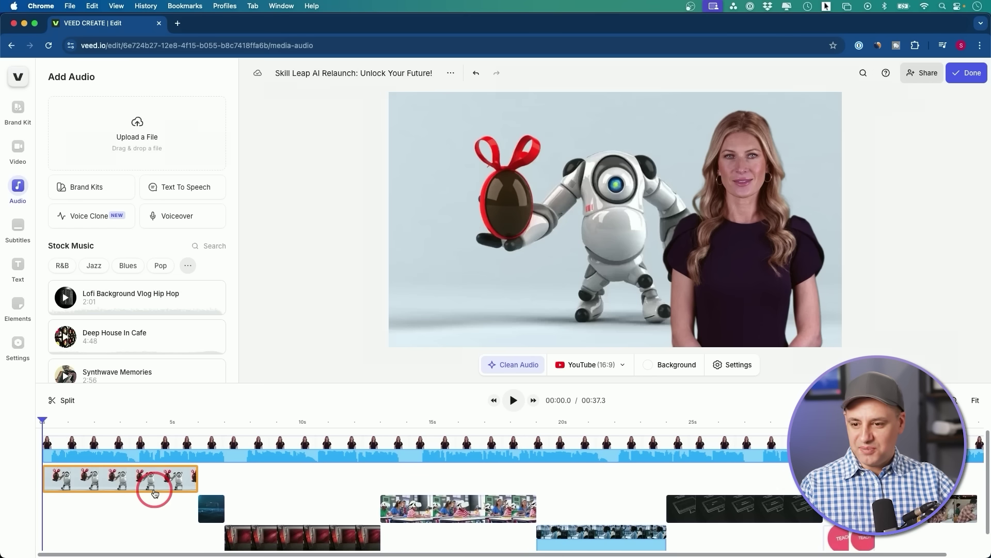
mouse_move(154, 493)
mouse_down()
mouse_move(126, 542)
mouse_move(165, 504)
mouse_move(161, 521)
mouse_move(583, 301)
mouse_move(172, 514)
mouse_up()
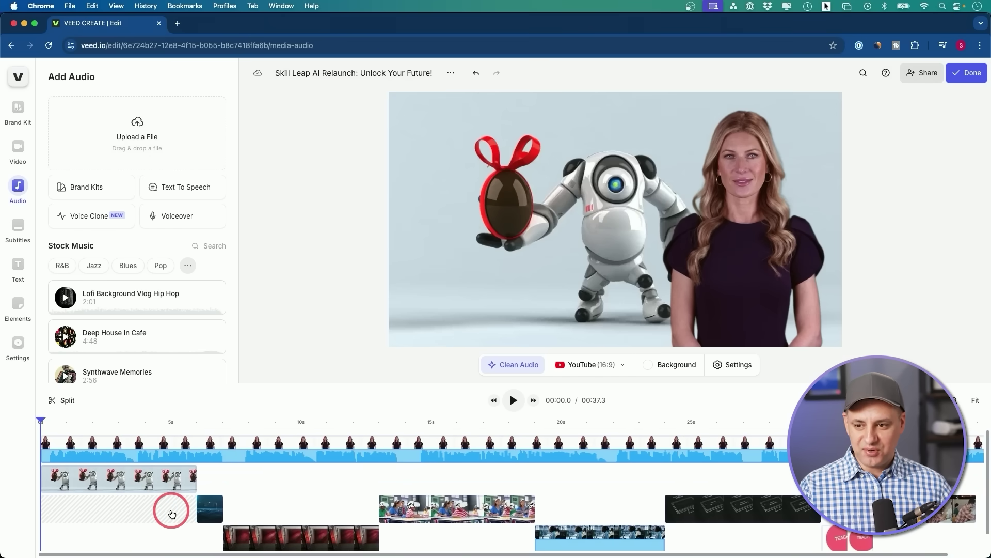
Play the opening with the avatar beside the robot and return the playhead to about 0.2 seconds.
key(space)
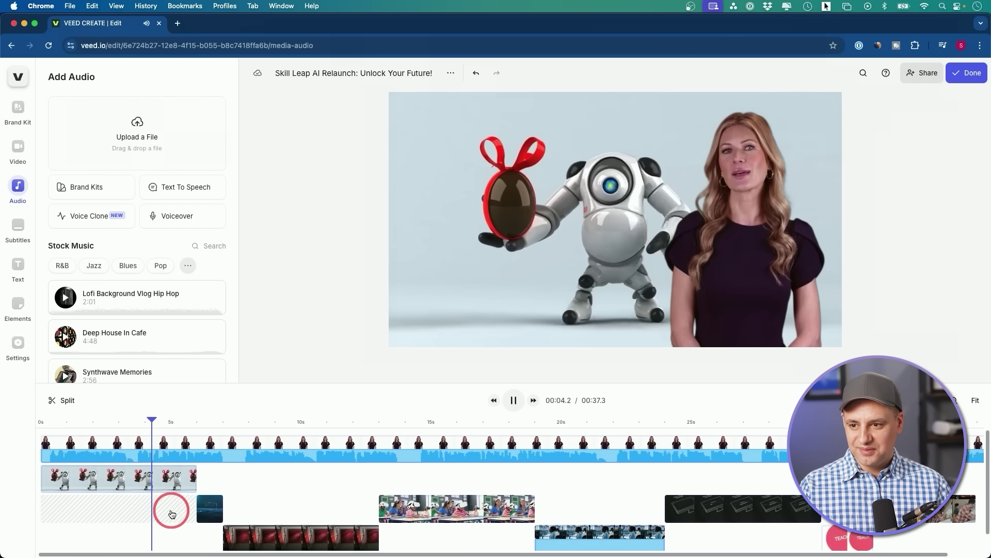
click(172, 514)
click(211, 430)
drag(196, 420, 48, 420)
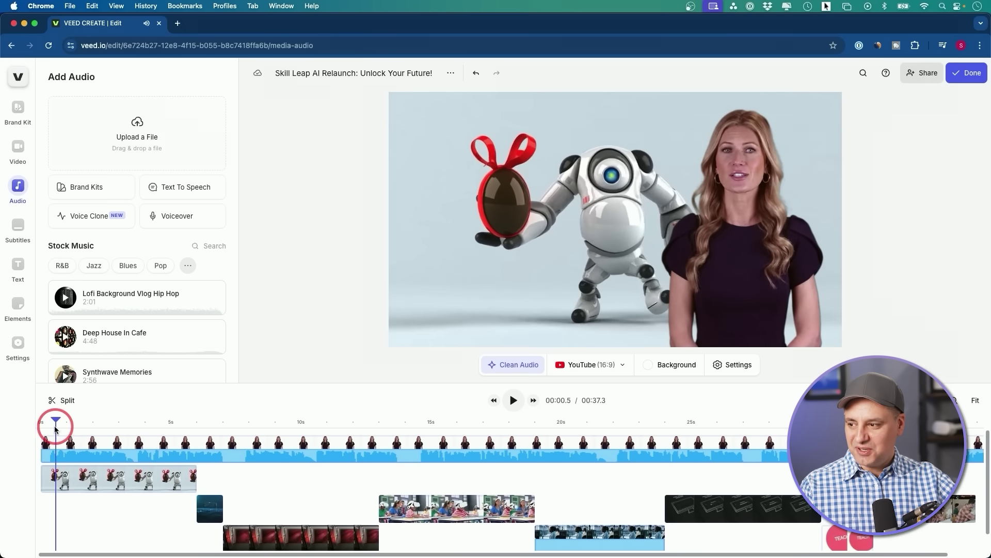
Generate automatic English subtitles from the avatar video's audio.
click(16, 302)
click(18, 233)
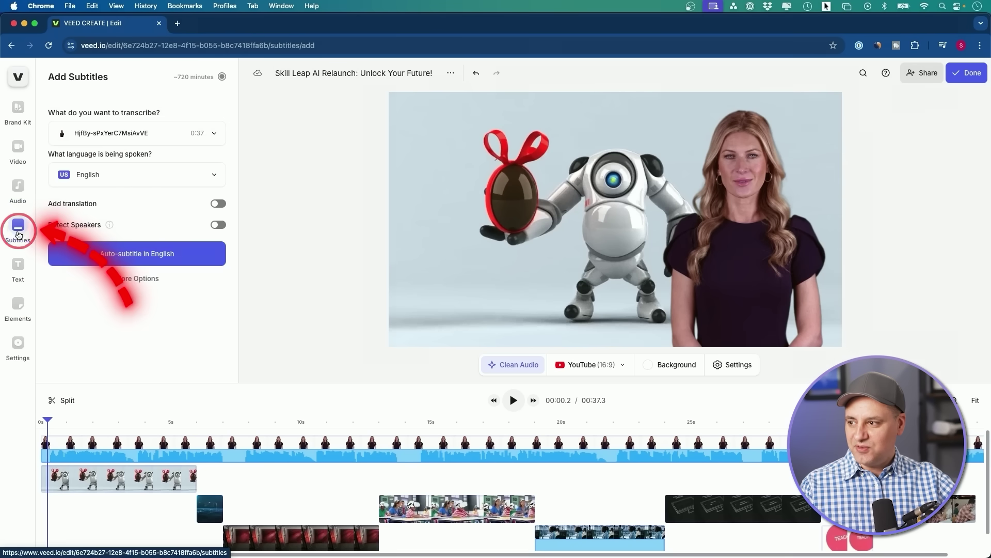
click(113, 255)
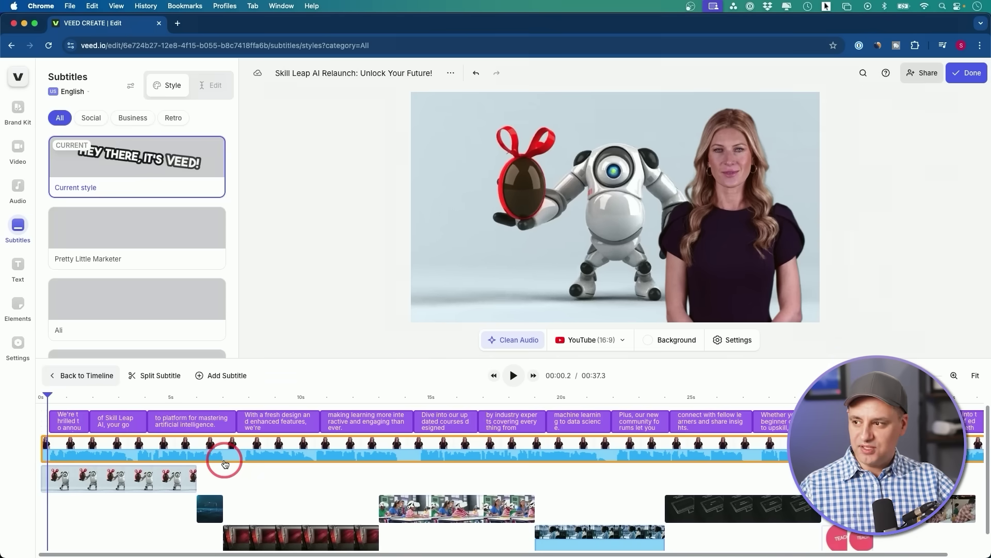
Apply the Slay subtitle style, then check the subtitles at about 3.8 seconds along with their text and the other styles.
scroll(182, 235, down, 5)
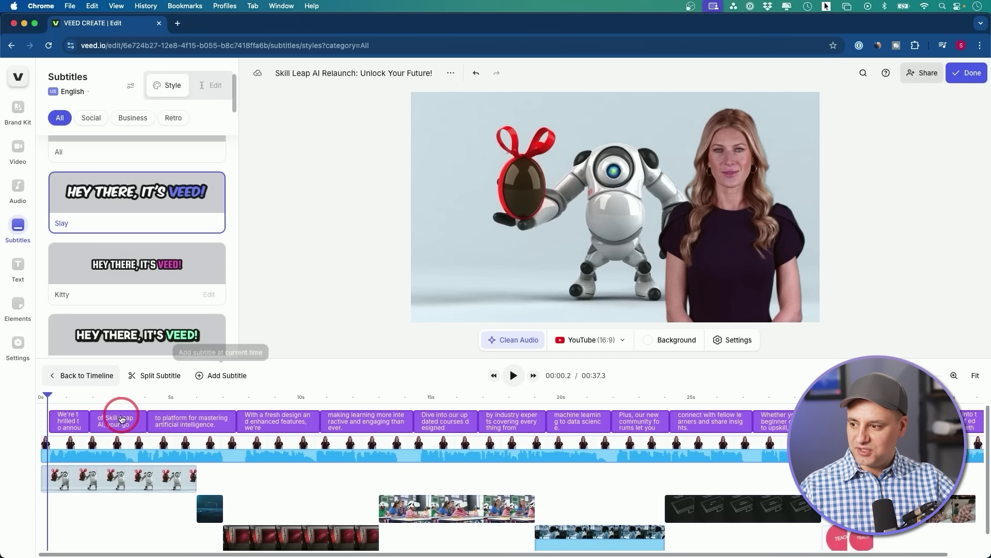
drag(46, 395, 141, 408)
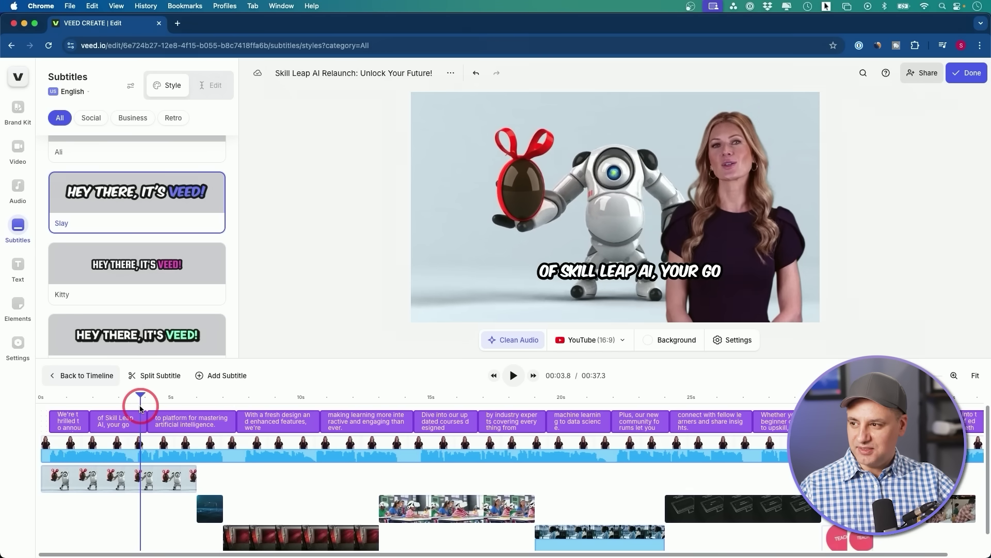
click(212, 88)
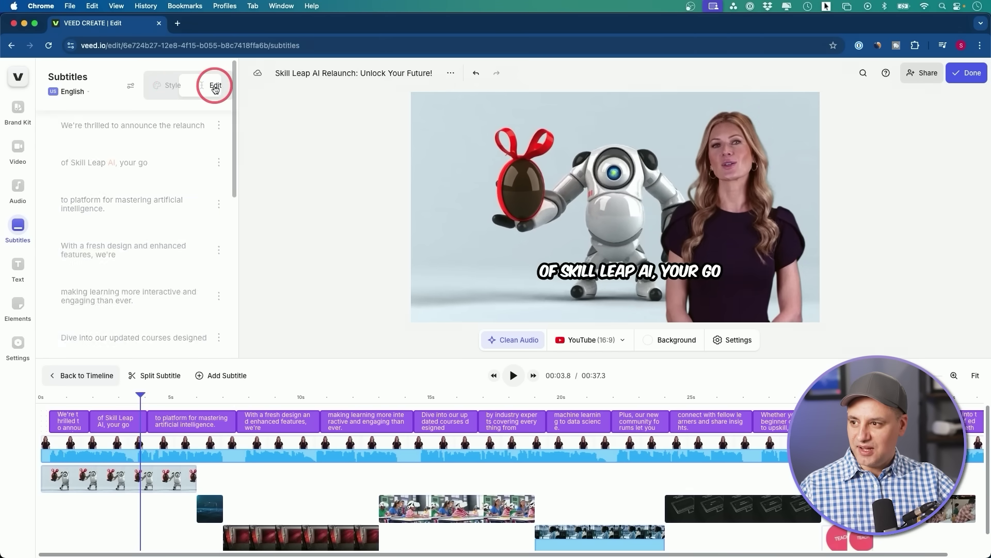
click(175, 91)
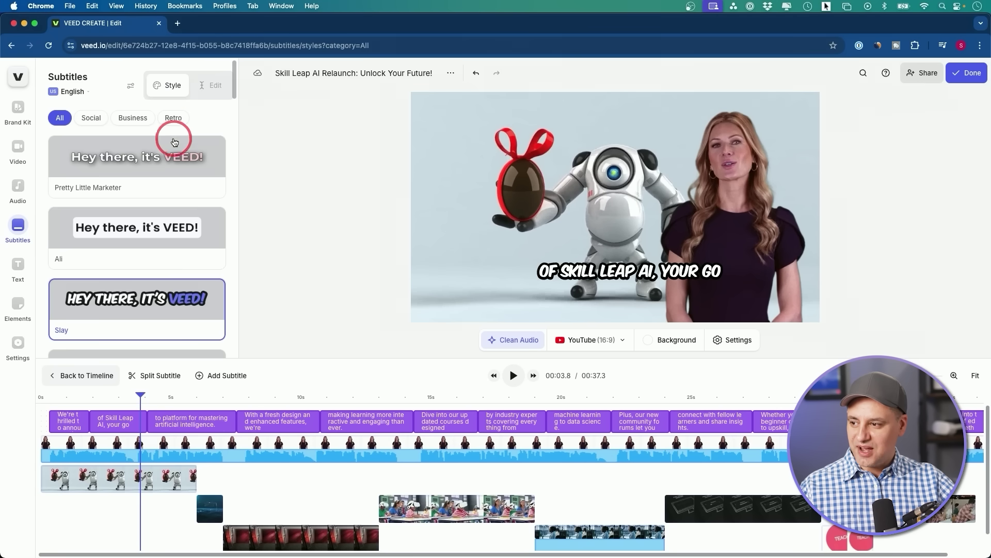
scroll(166, 260, down, 10)
scroll(160, 264, down, 1)
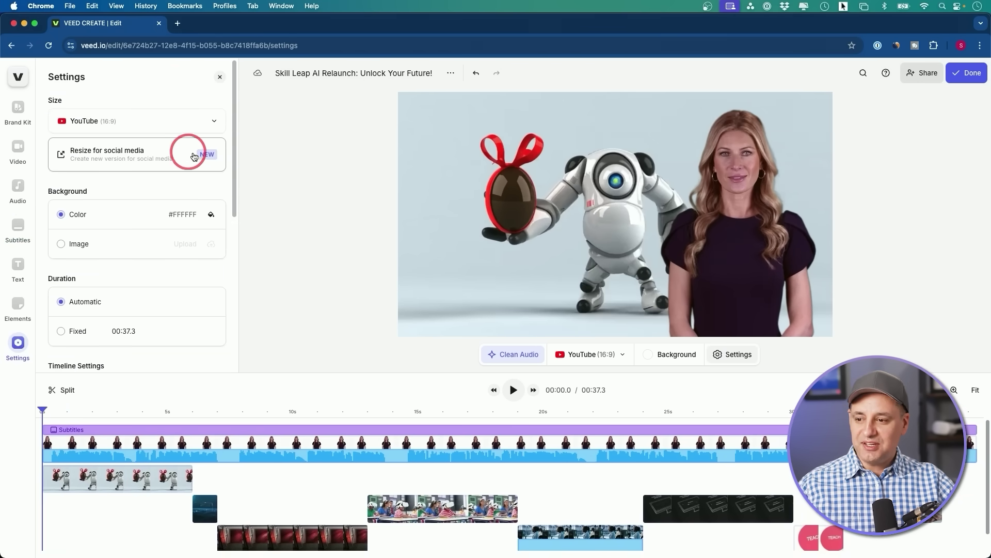
Preview the social media resize as an Instagram Post (1:1) with Fit & center and Fill & crop, without creating the duplicate.
click(117, 152)
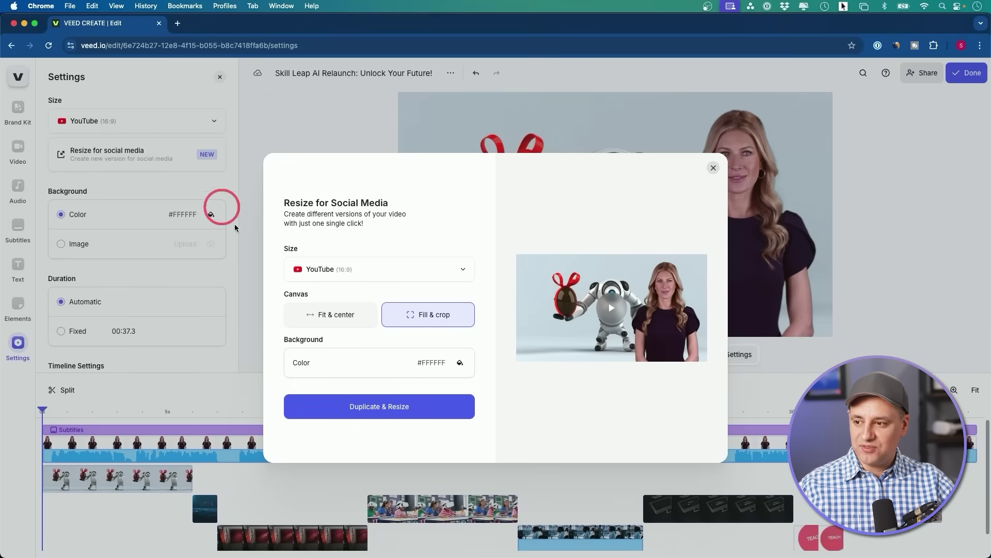
click(336, 318)
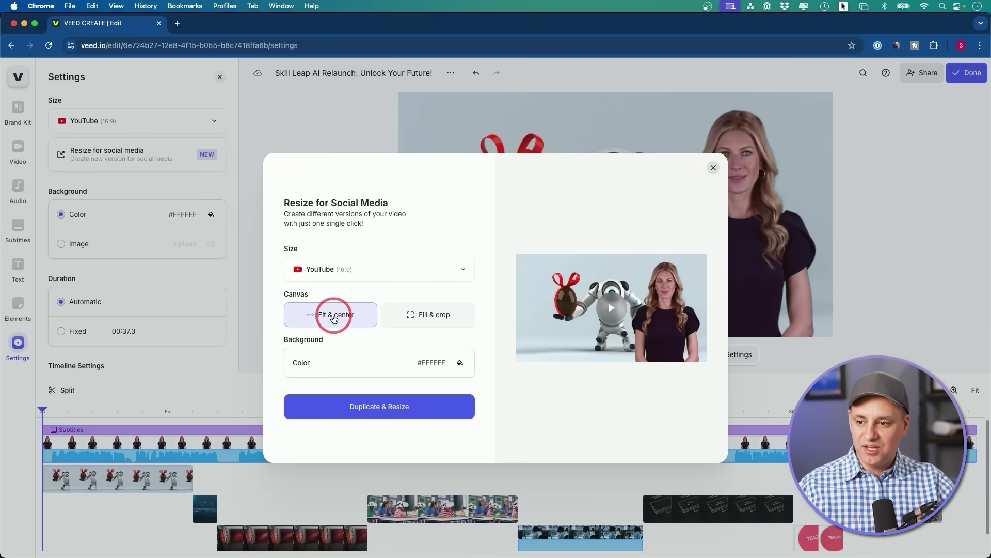
click(400, 312)
click(390, 269)
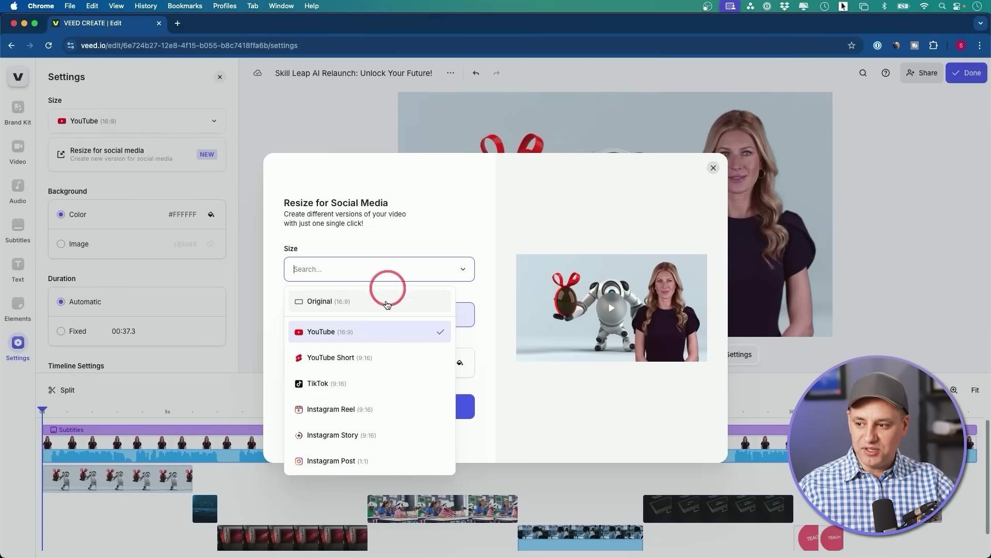
scroll(382, 421, down, 1)
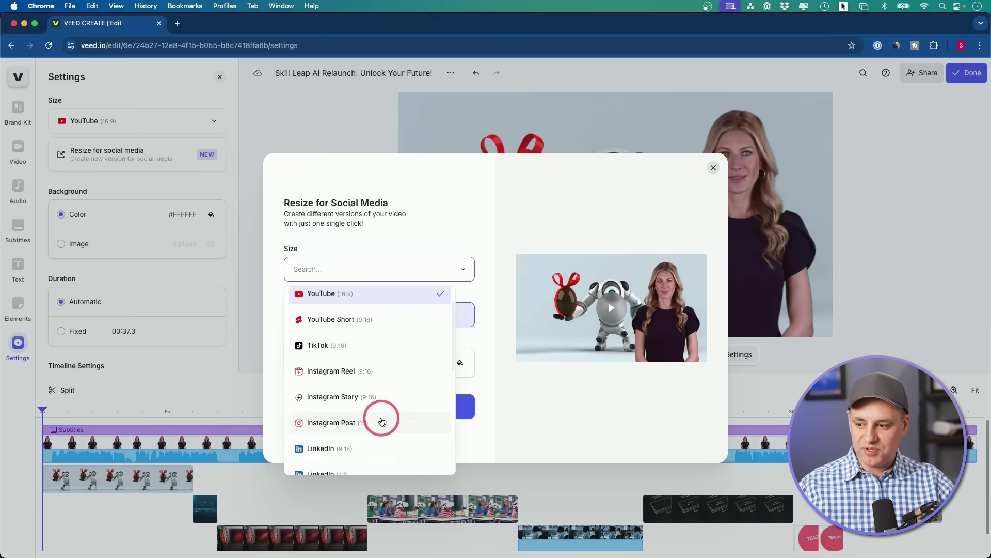
click(353, 426)
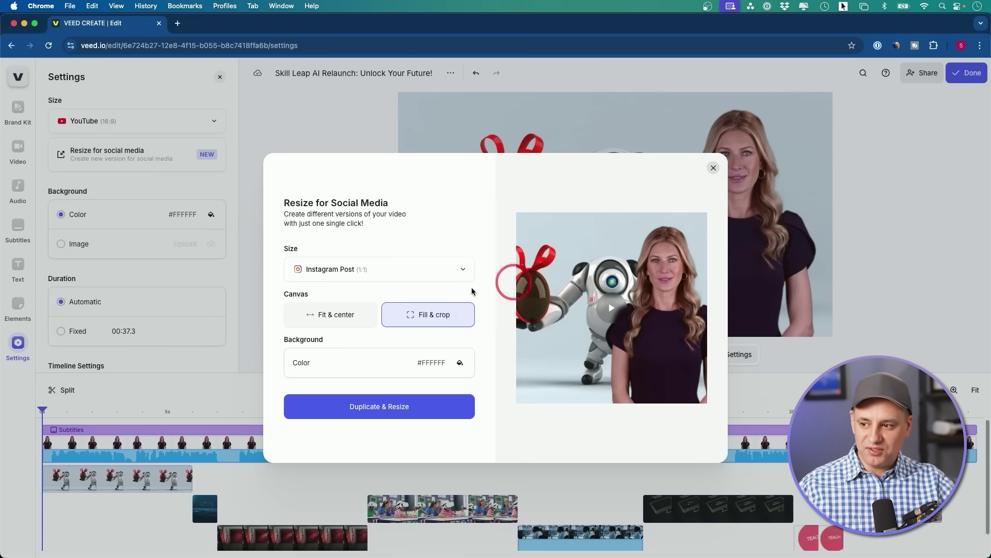
click(354, 320)
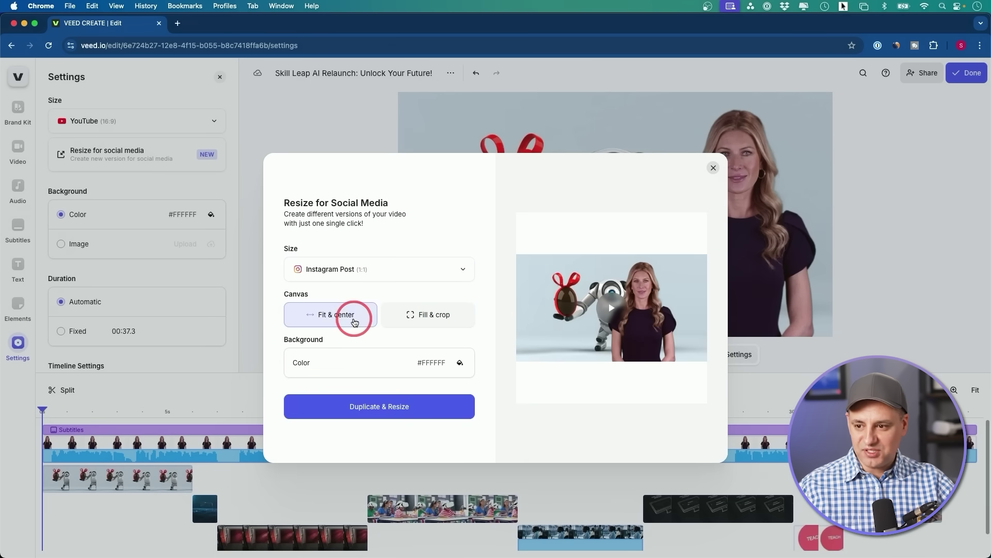
click(421, 321)
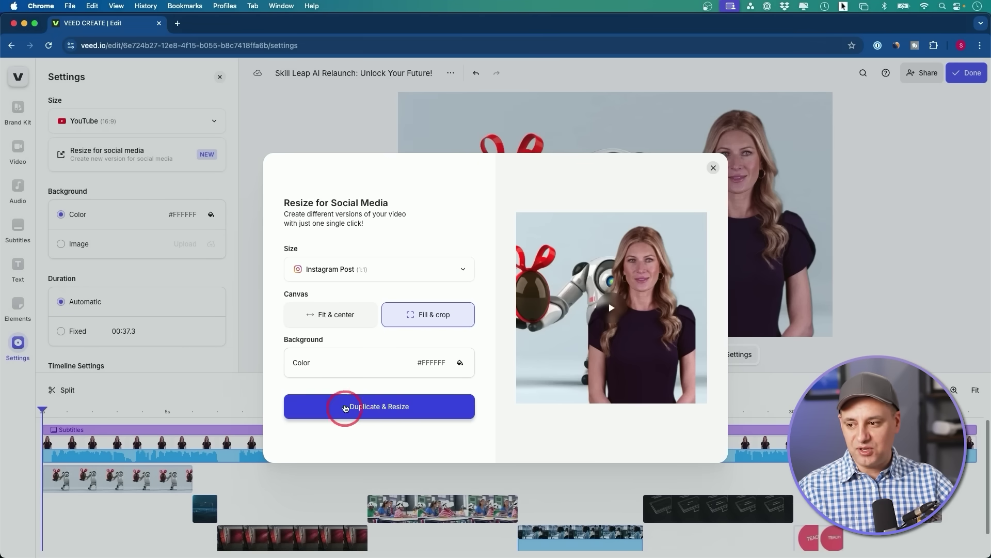
click(713, 169)
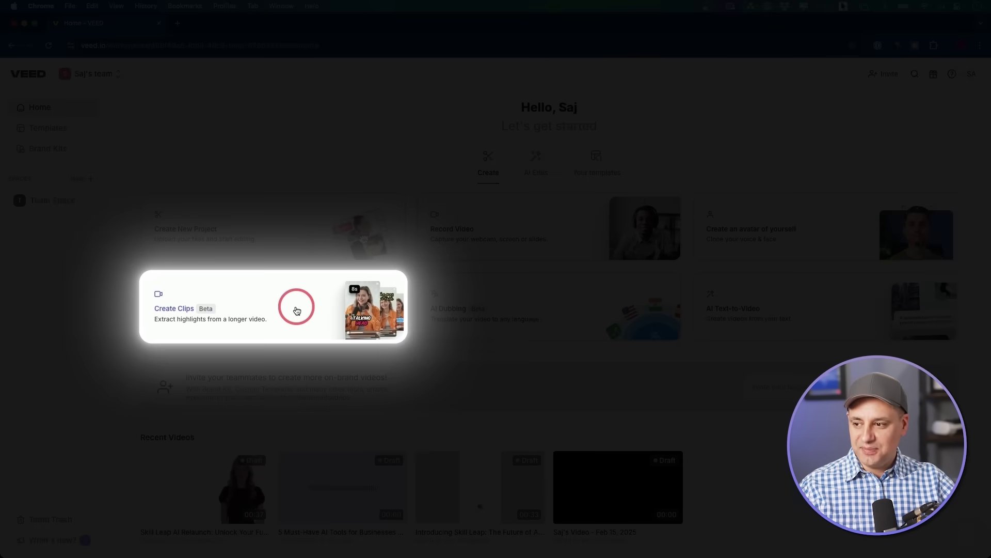
click(297, 310)
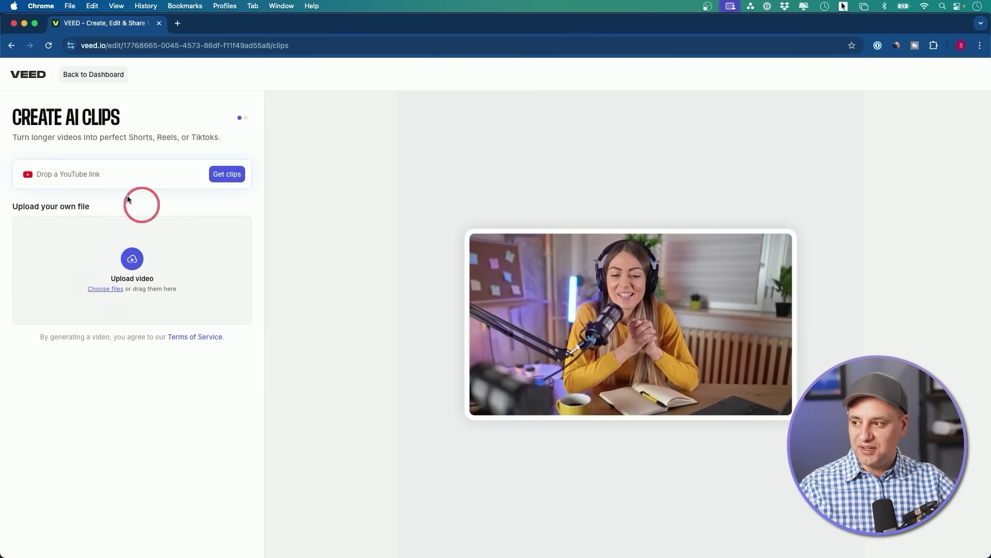
click(102, 182)
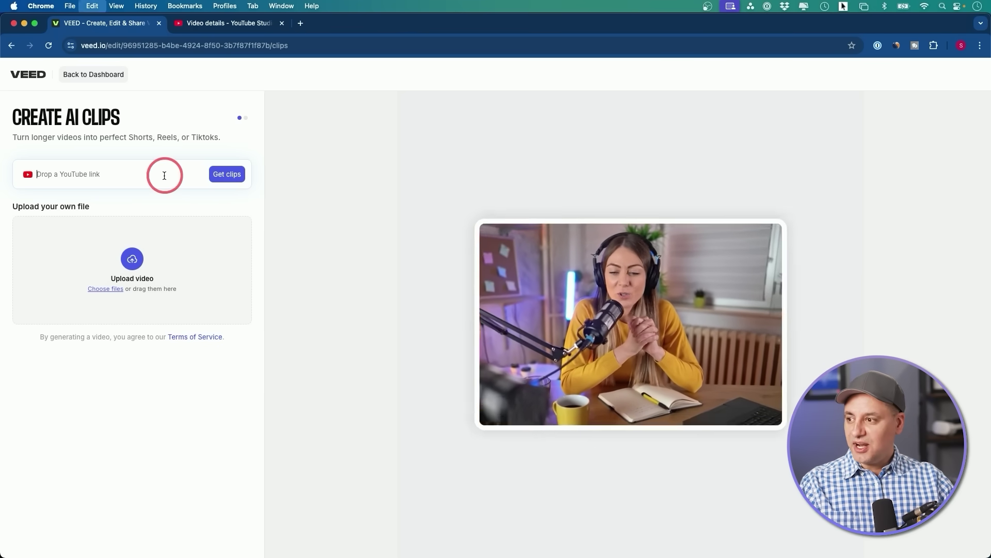
text(https://youtu.be/TfQ0vAPdqNA)
click(228, 175)
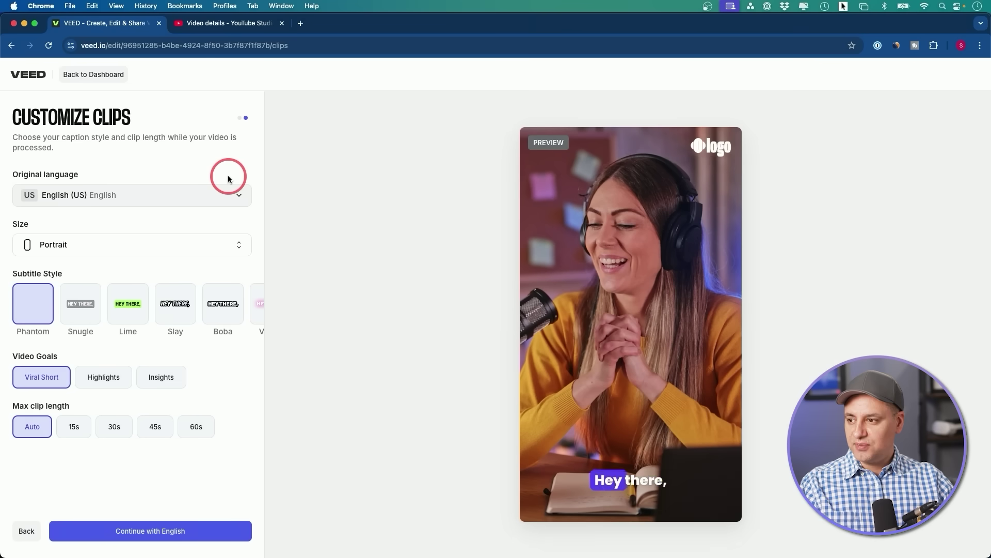
Keep the clips in Portrait size, select the Snugle subtitle style and set the video goal to Highlights.
click(69, 248)
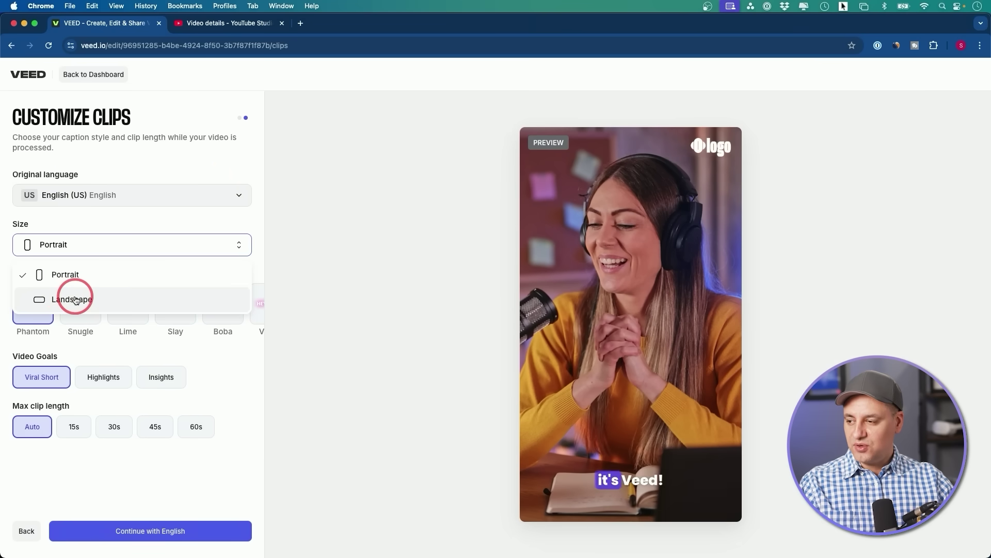
click(108, 213)
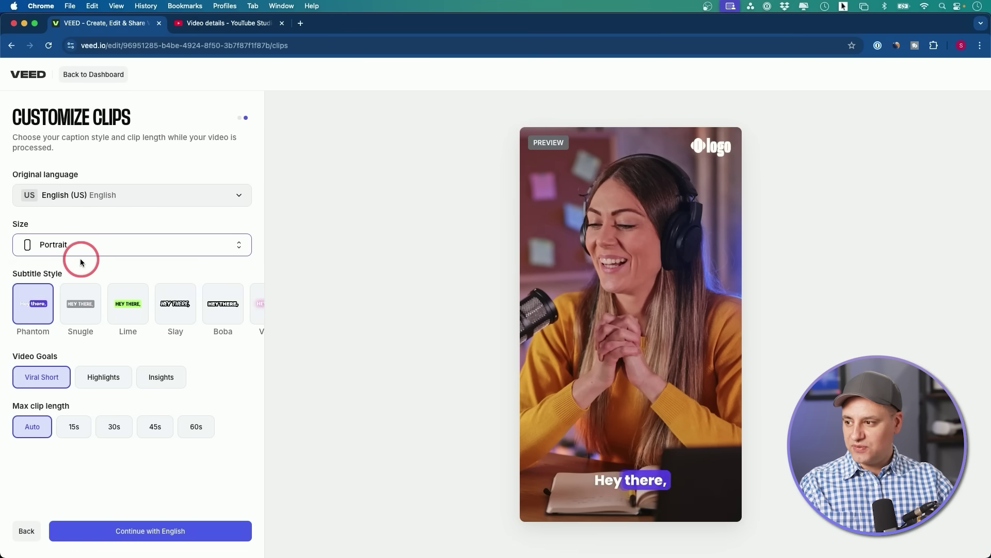
click(80, 303)
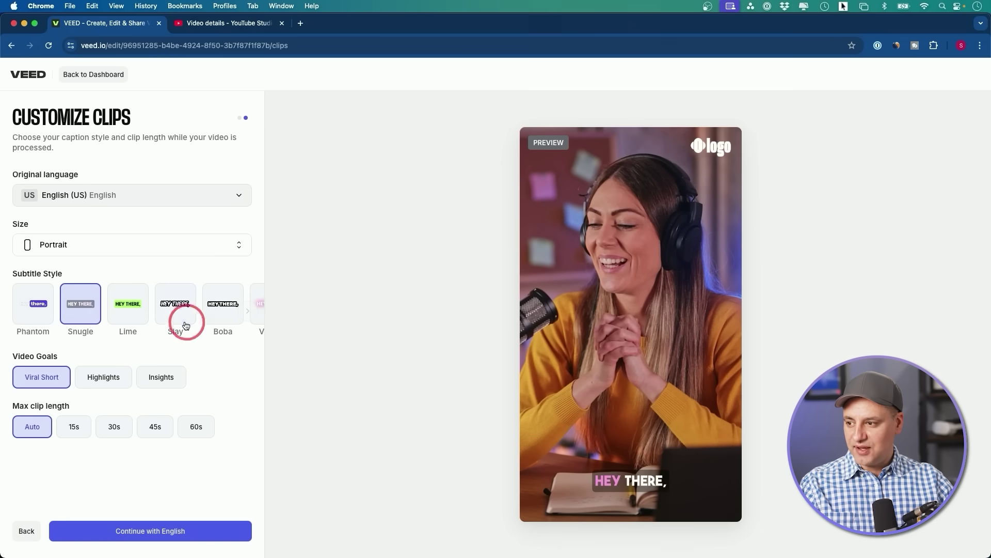
click(115, 379)
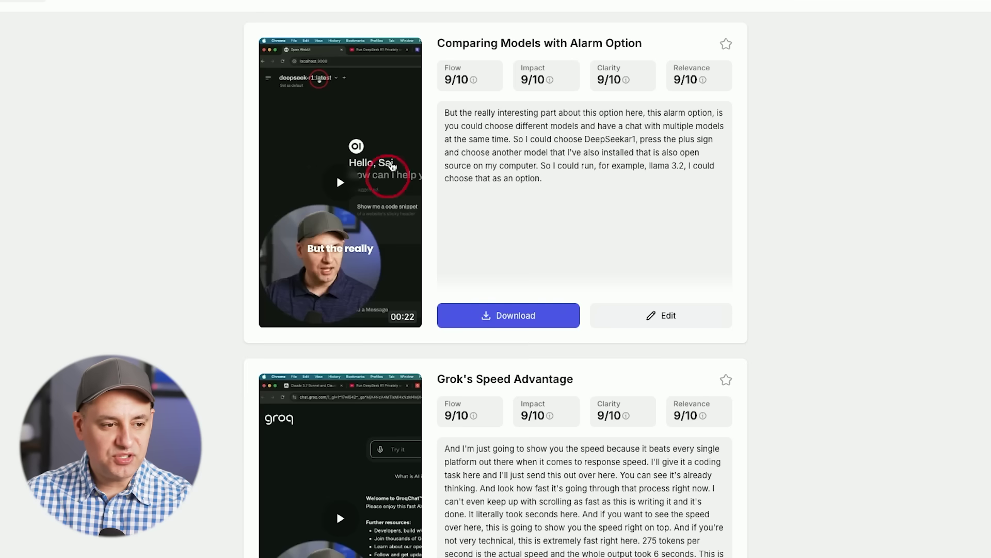
Review the generated clips with their scores and transcripts, and play the Perplexity AI with DeepSeek R1 clip.
click(693, 186)
scroll(689, 189, down, 3)
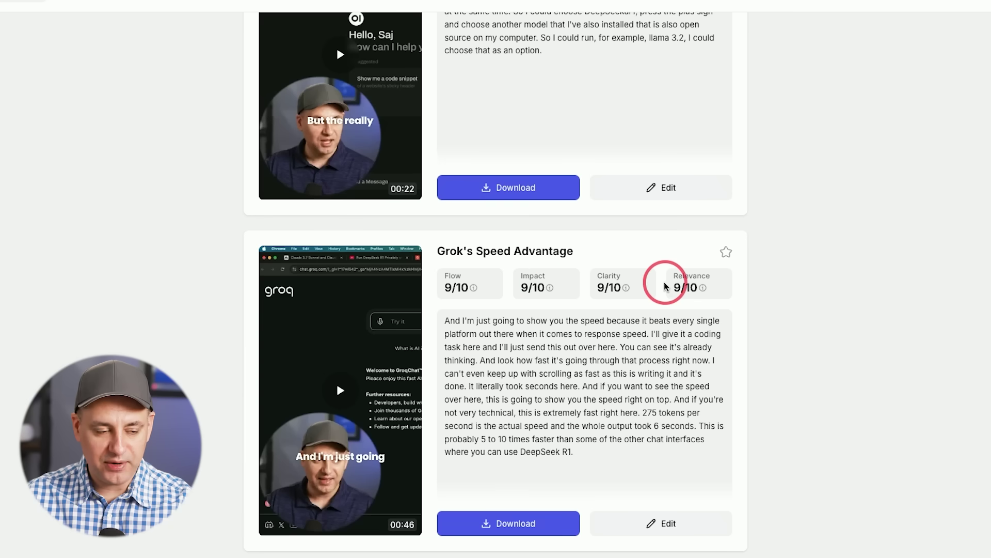
scroll(663, 289, up, 2)
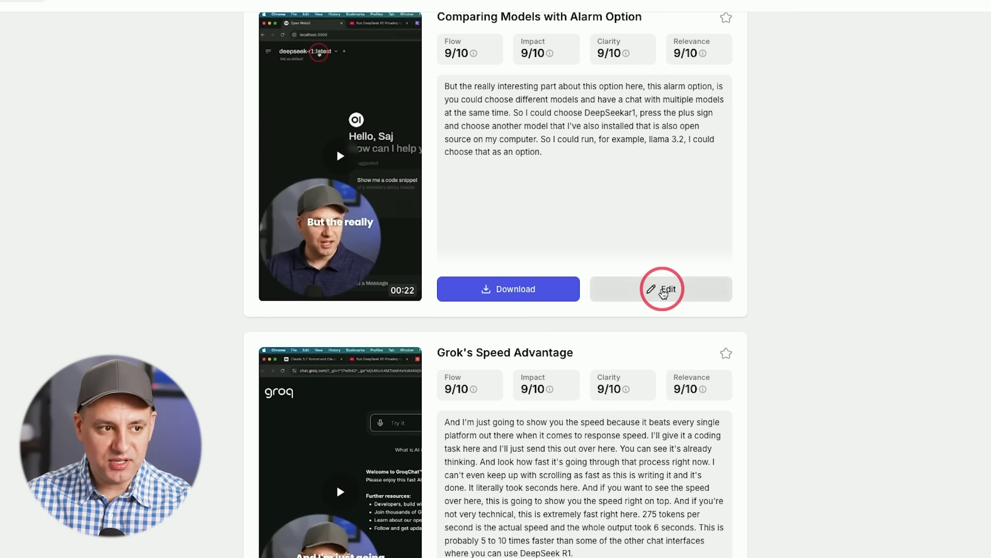
scroll(538, 248, down, 8)
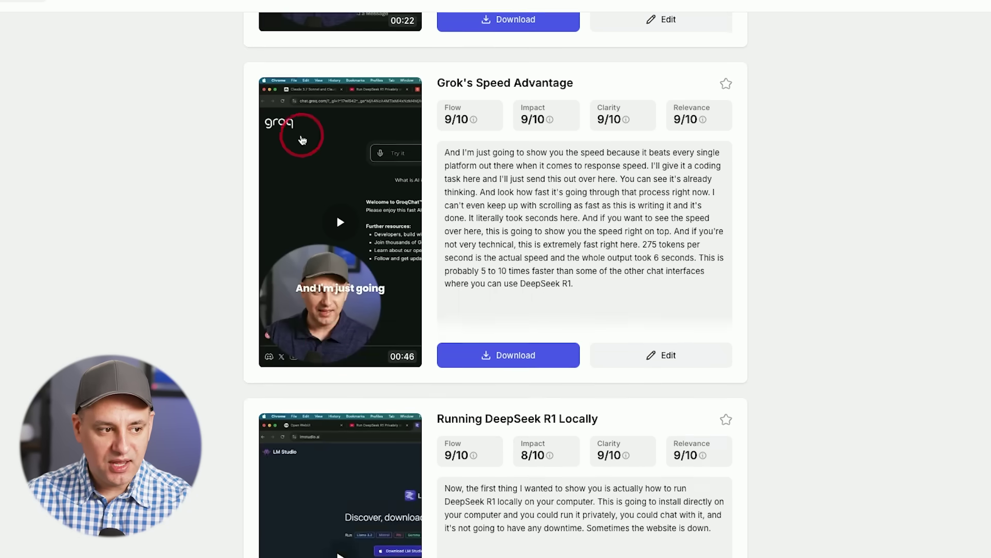
scroll(346, 367, down, 1)
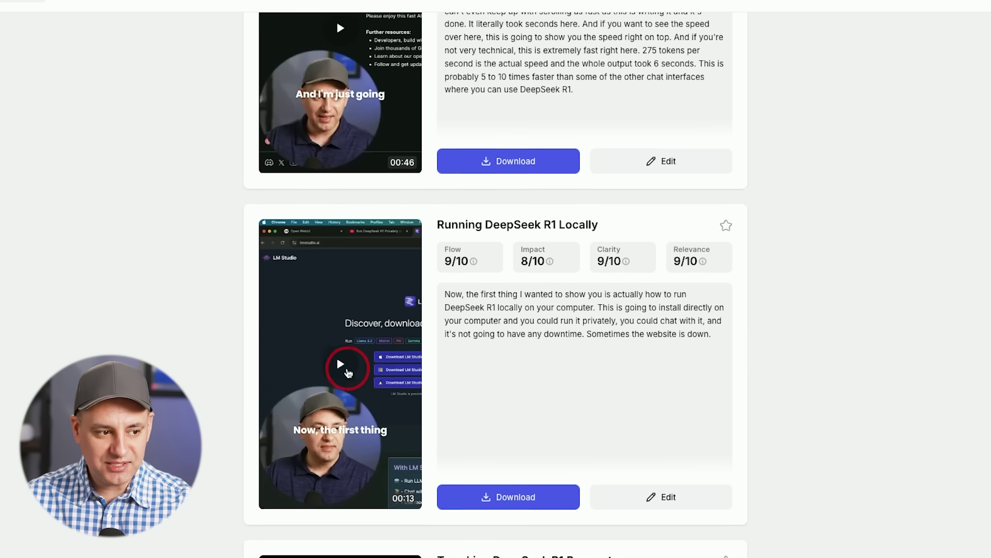
scroll(340, 362, down, 1)
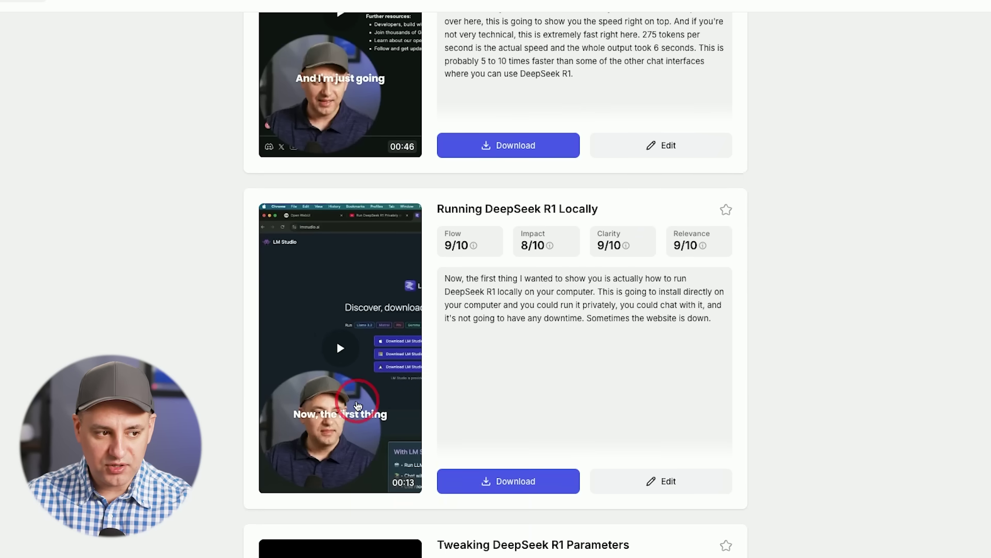
scroll(395, 297, down, 1)
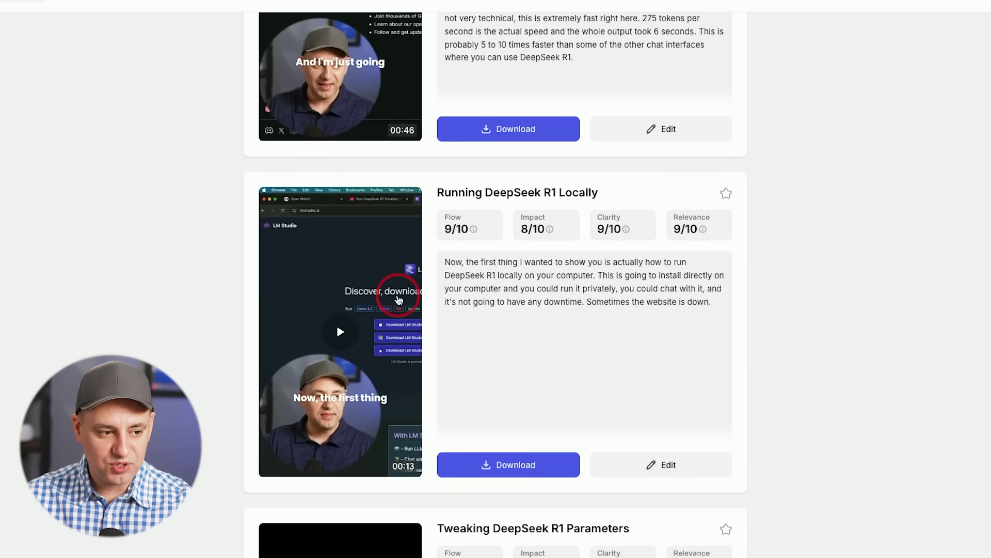
scroll(375, 376, down, 10)
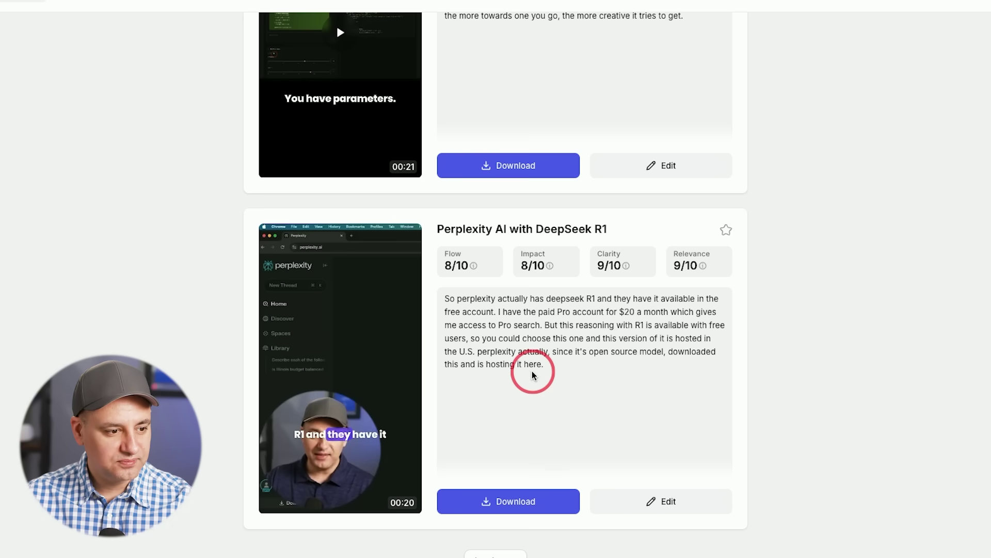
click(343, 366)
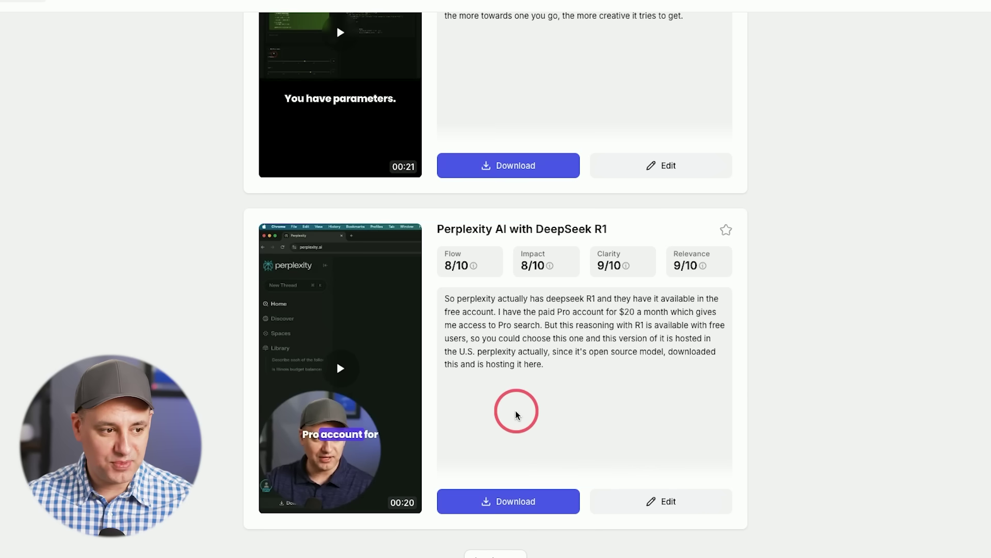
Open the Perplexity AI with DeepSeek R1 clip for editing and move its subtitles up above the speaker's face.
click(666, 500)
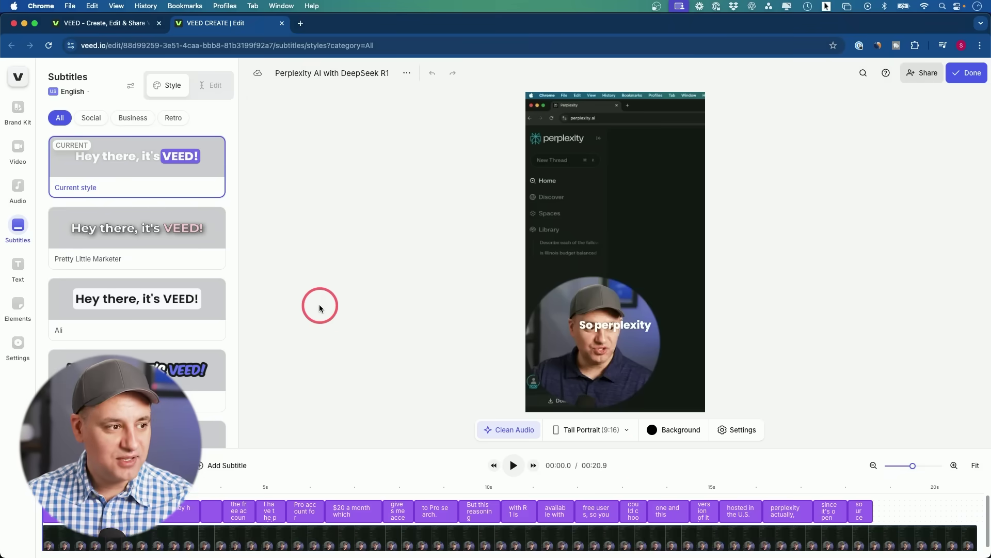
click(630, 327)
drag(622, 327, 622, 220)
Look through the clip's subtitle lines and apply the Slay subtitle style.
scroll(95, 262, down, 5)
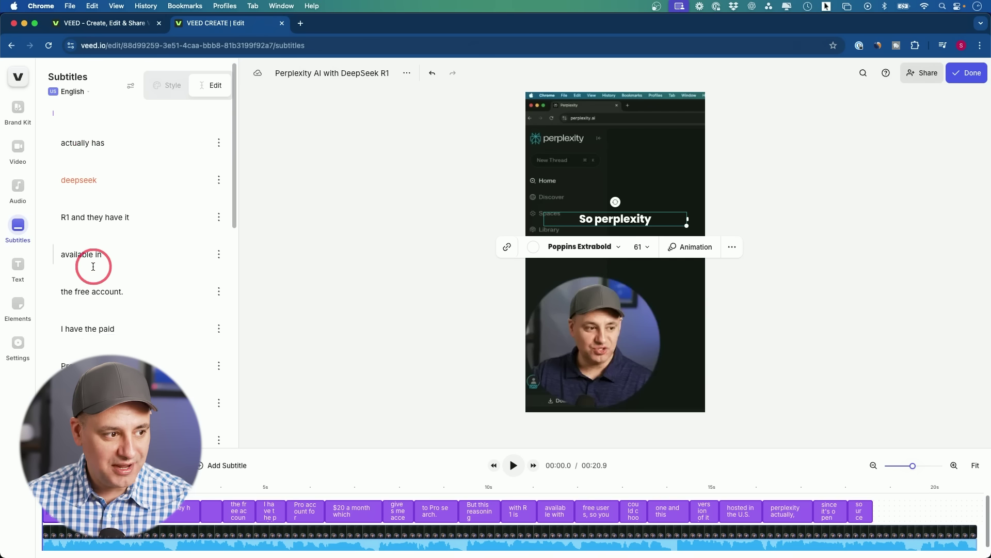
scroll(121, 270, down, 6)
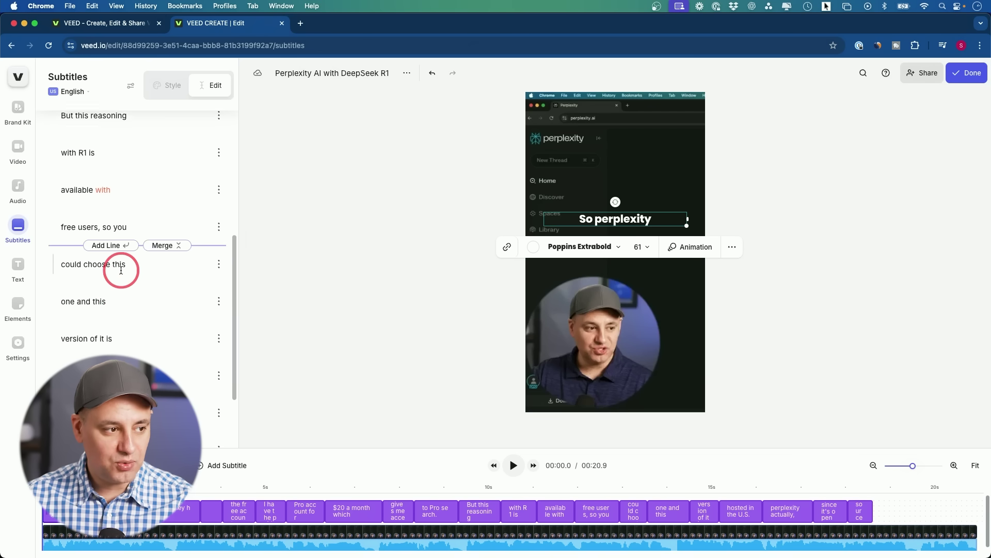
scroll(114, 203, up, 10)
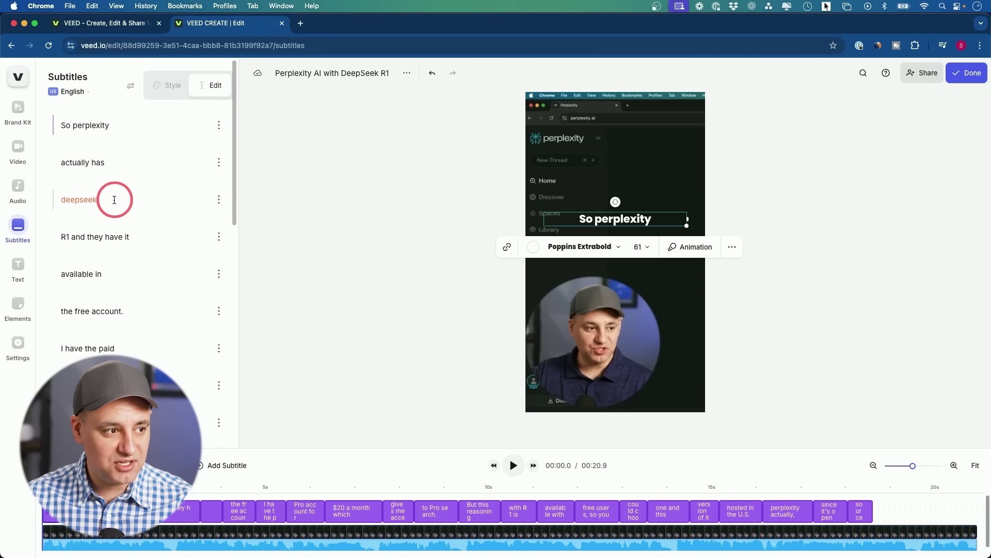
click(164, 91)
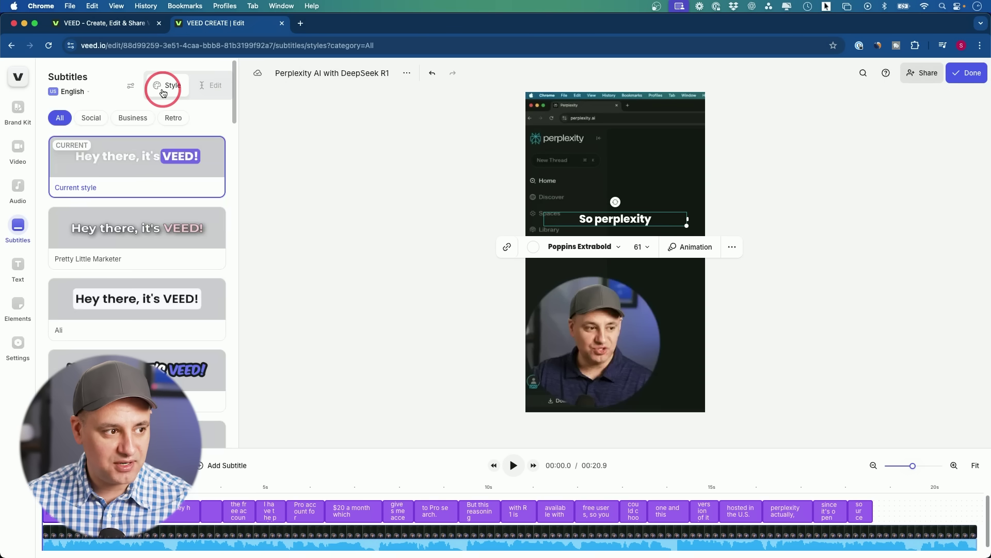
click(140, 353)
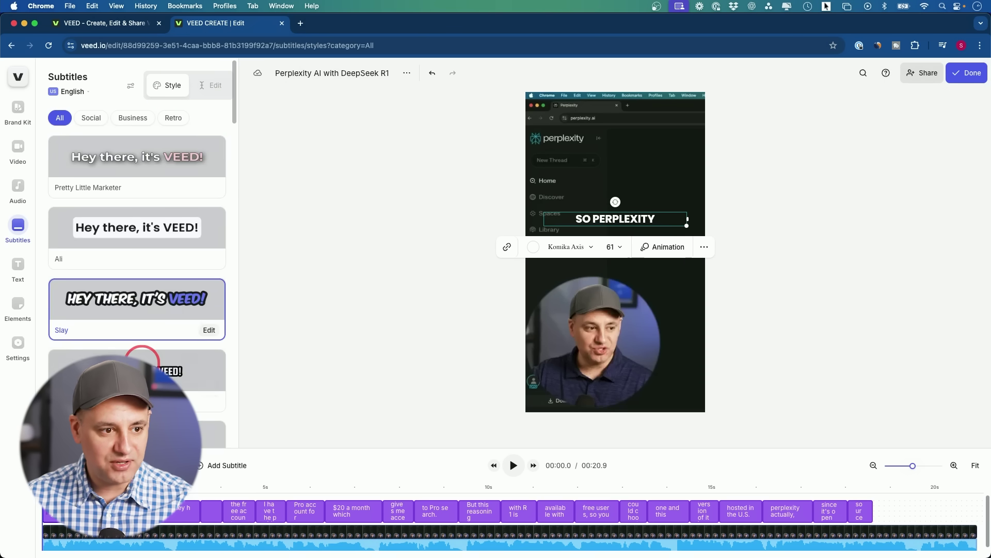
click(686, 166)
click(561, 223)
click(322, 415)
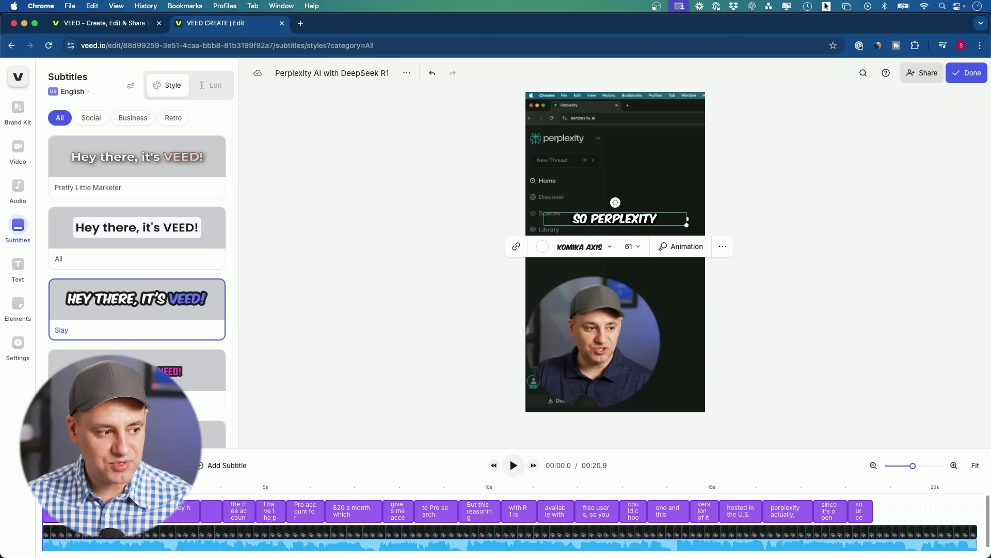
Check the restyled subtitles at several points on the timeline and return the playhead to the start.
click(542, 493)
click(672, 493)
click(160, 511)
key(Left)
click(45, 493)
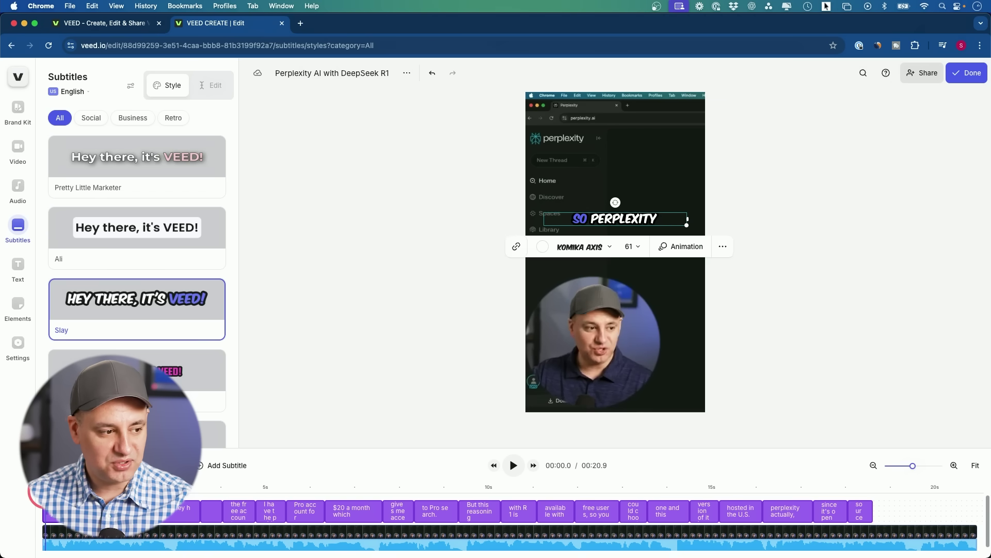
Check the clip's export settings, including the Burn Subtitles option and the video quality choices.
click(970, 73)
click(958, 297)
click(869, 330)
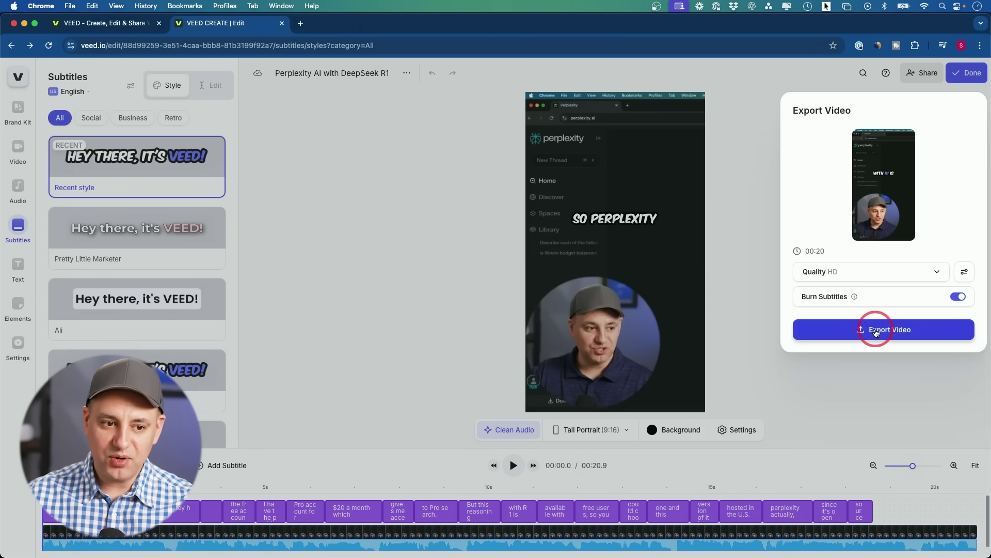
click(818, 272)
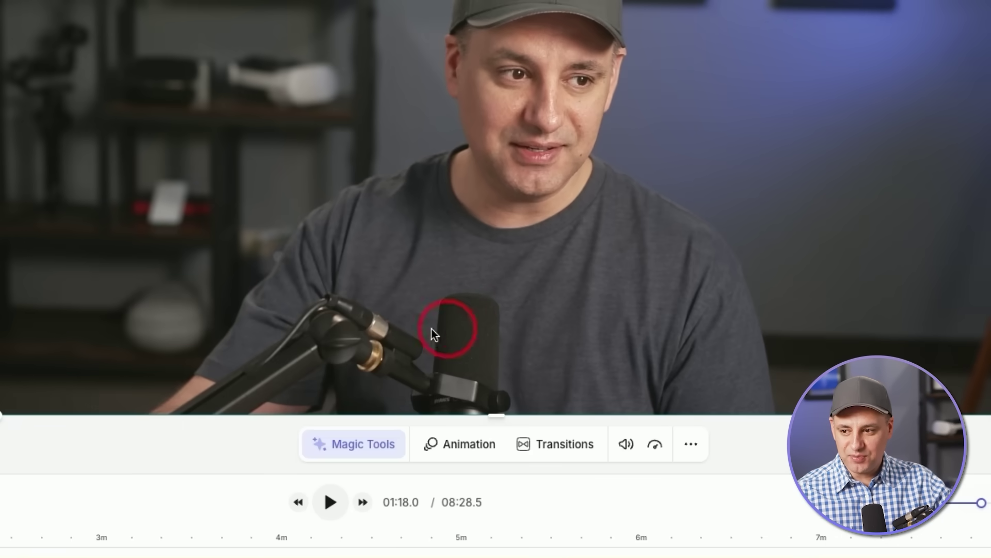
Run the Magic Cut tool on the camera clip and return the playhead to the start of the timeline.
click(346, 452)
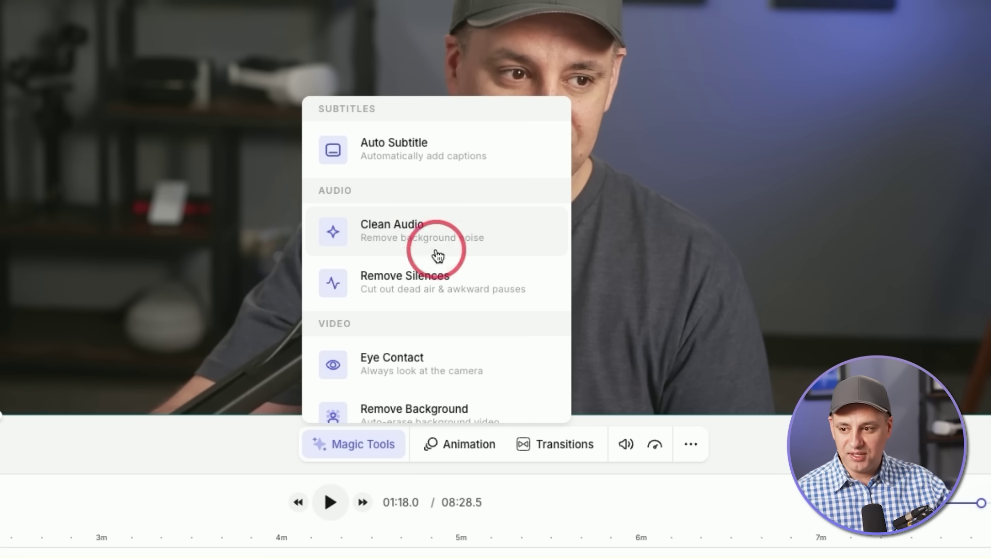
scroll(472, 286, down, 1)
scroll(472, 285, down, 3)
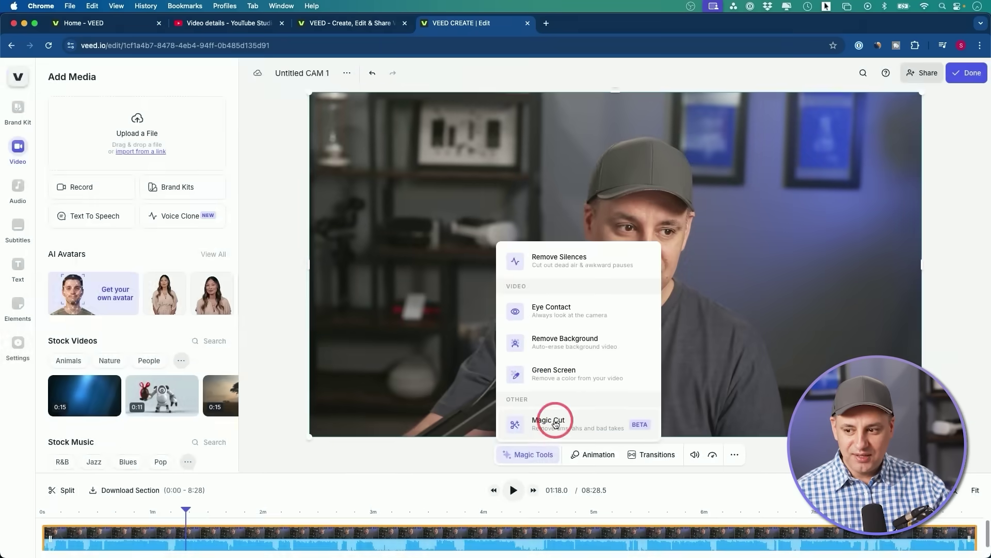
click(406, 398)
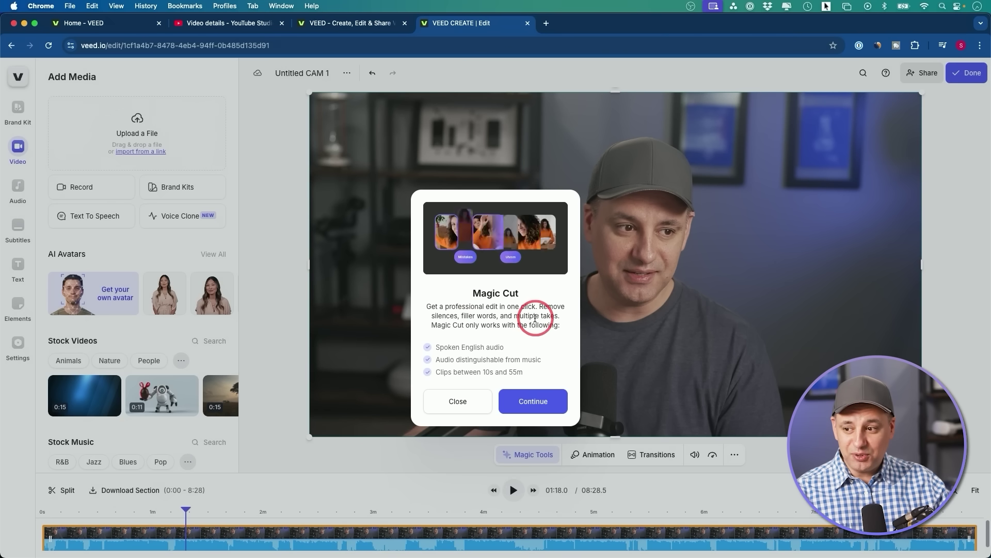
click(541, 406)
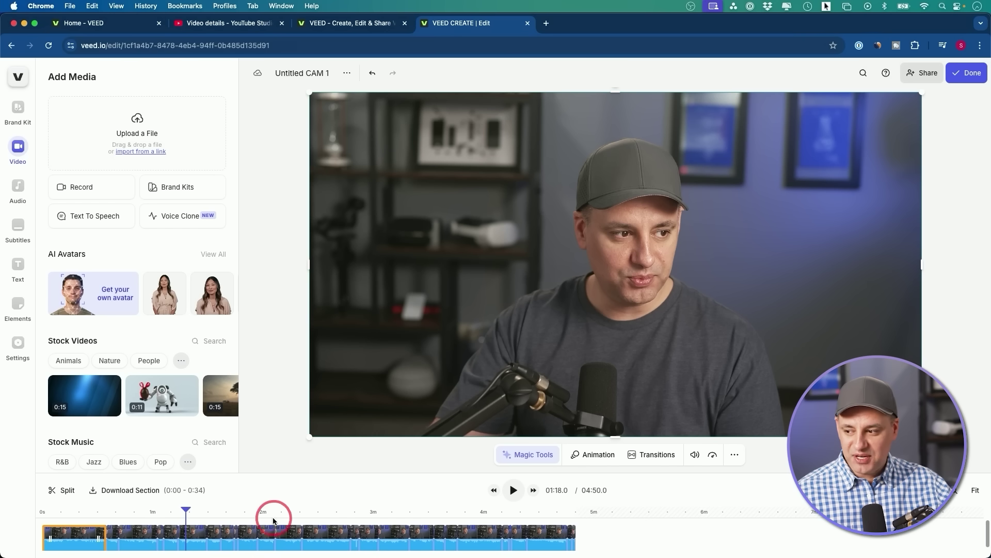
click(41, 512)
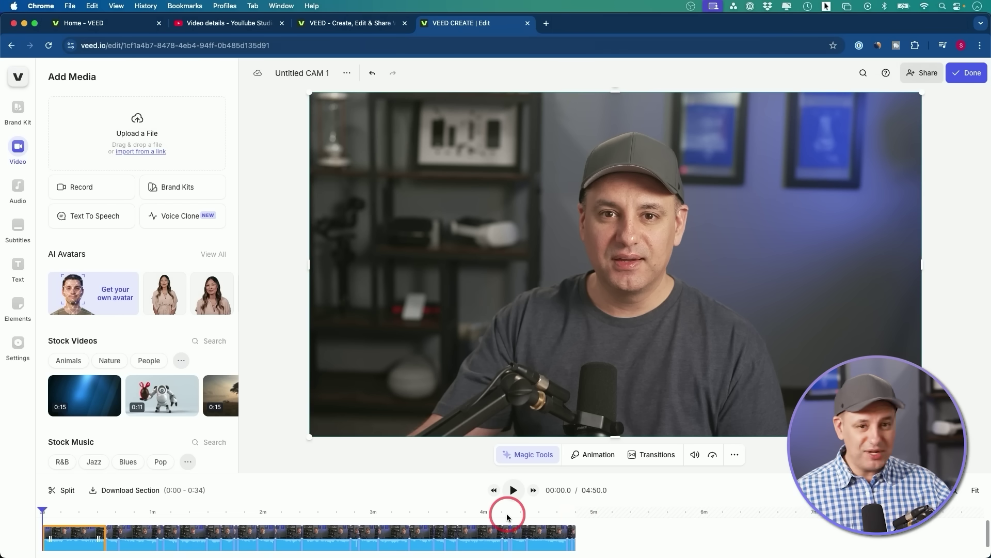
Look through the Magic Tools available for the trimmed camera clip, from Magic Cut up to Auto Subtitle, and close the list.
click(528, 454)
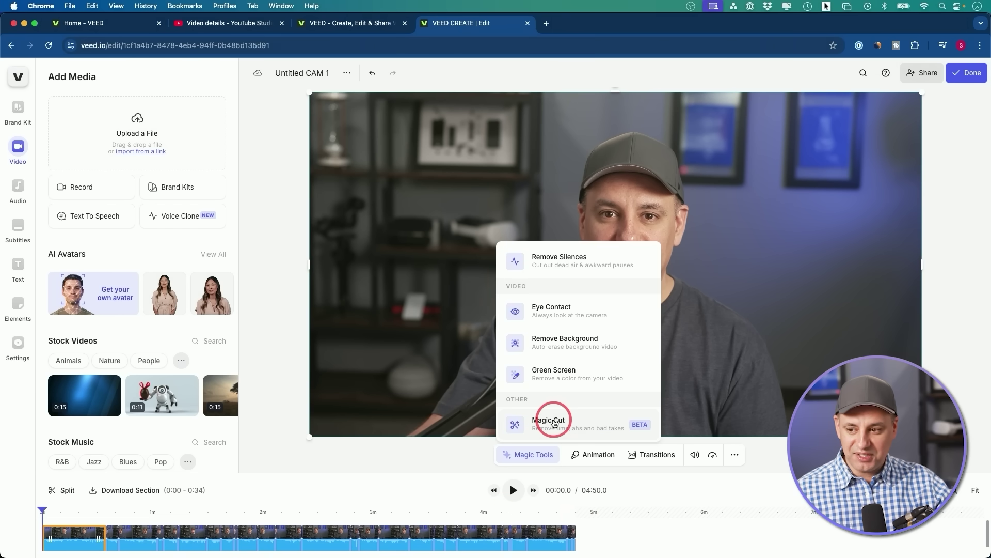
scroll(568, 310, up, 3)
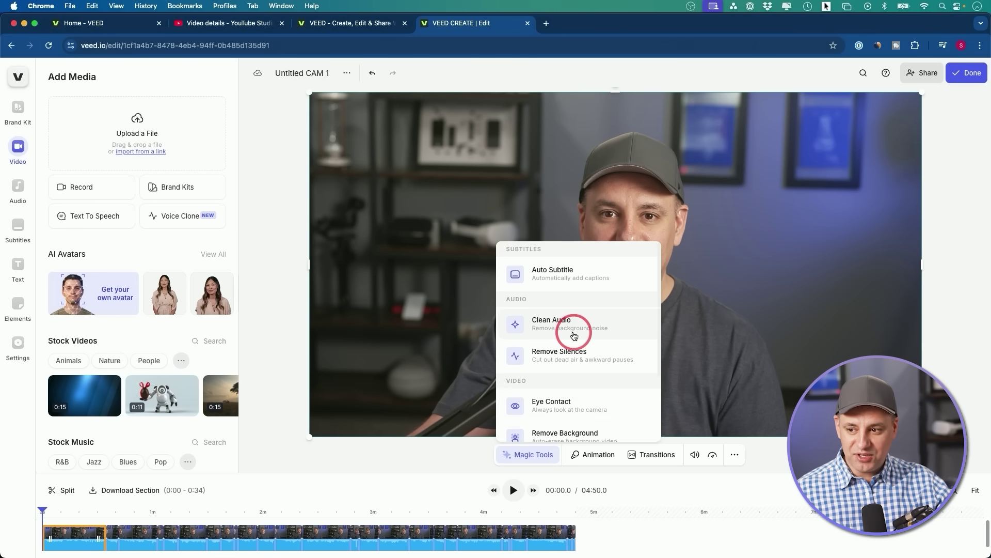
click(664, 522)
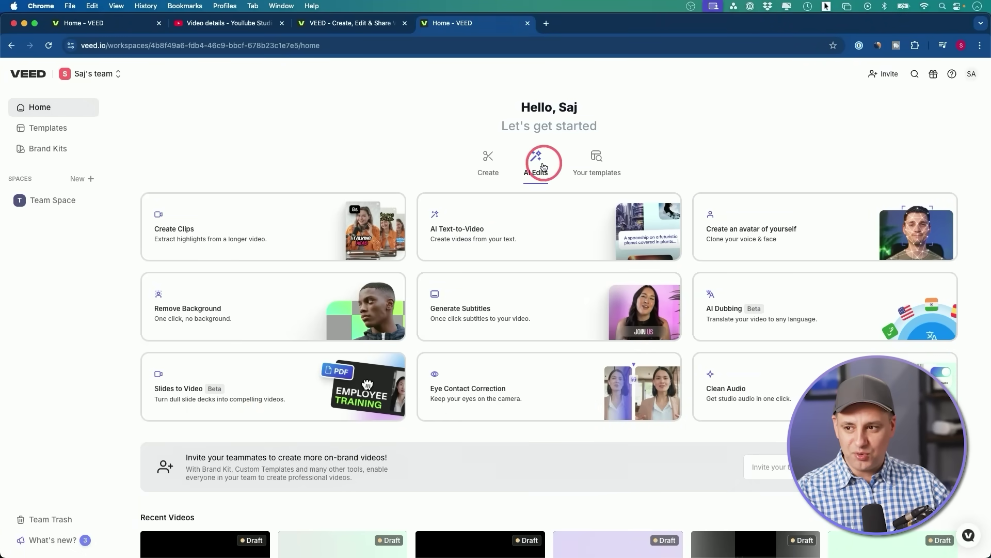
View the Create options on the workspace home page and open the Templates gallery.
click(485, 161)
click(24, 127)
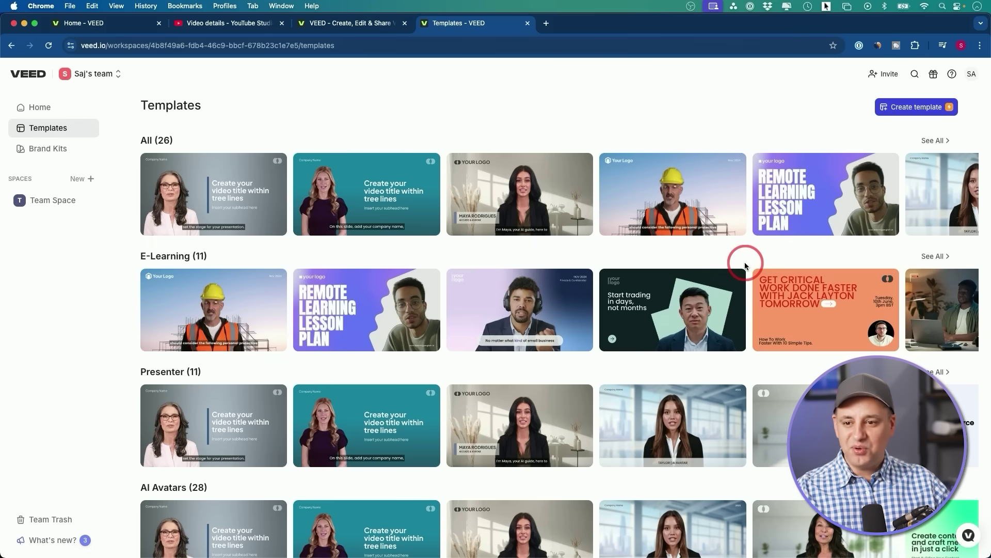